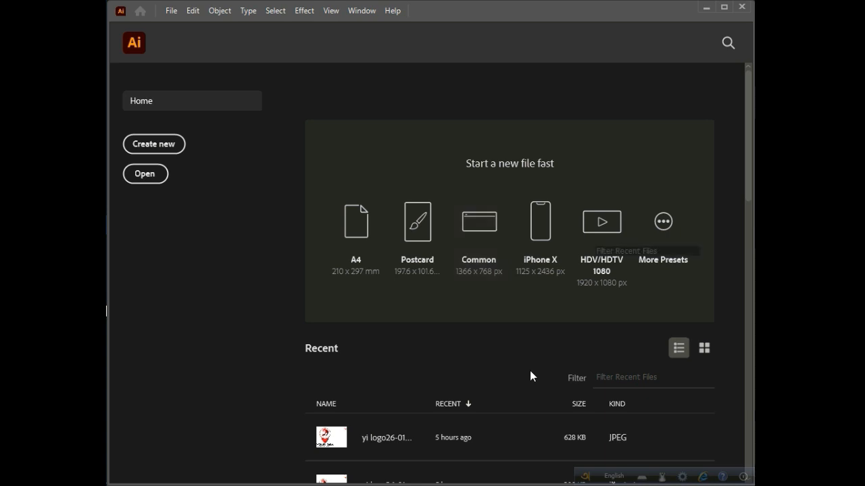
scroll(530, 370, down, 8)
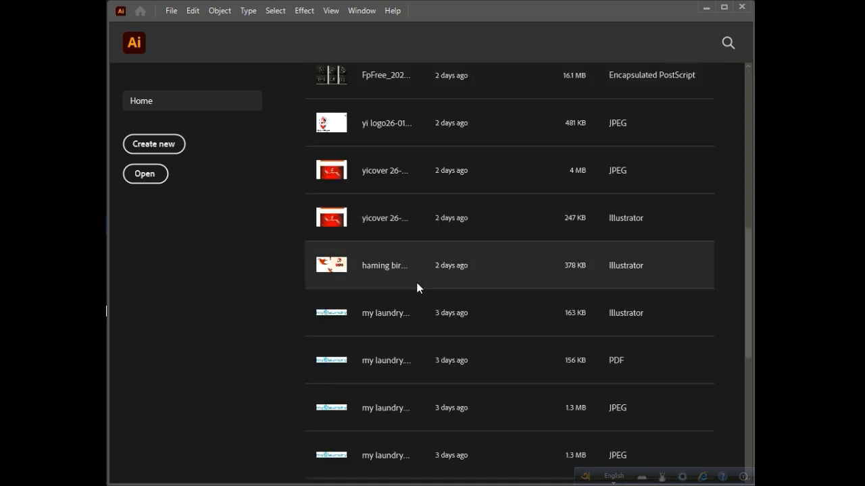
scroll(417, 287, up, 4)
scroll(365, 277, up, 4)
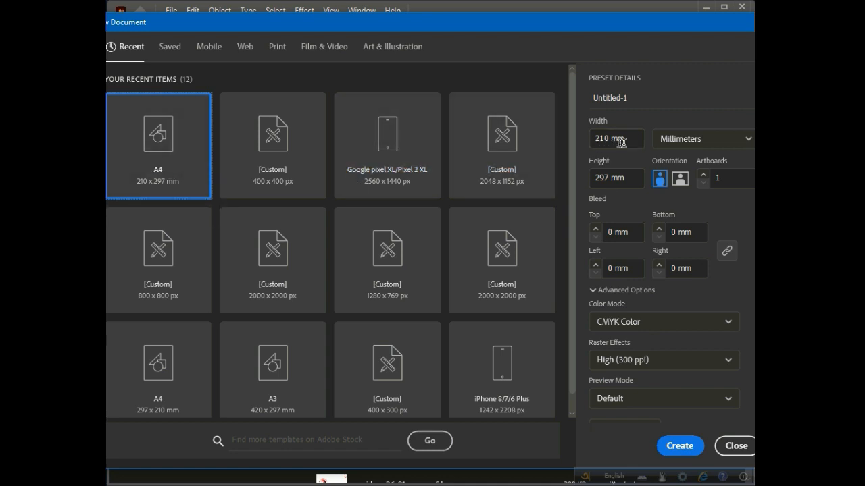
Examine the unit choices, orientations and advanced options available for a new A4 document.
click(748, 140)
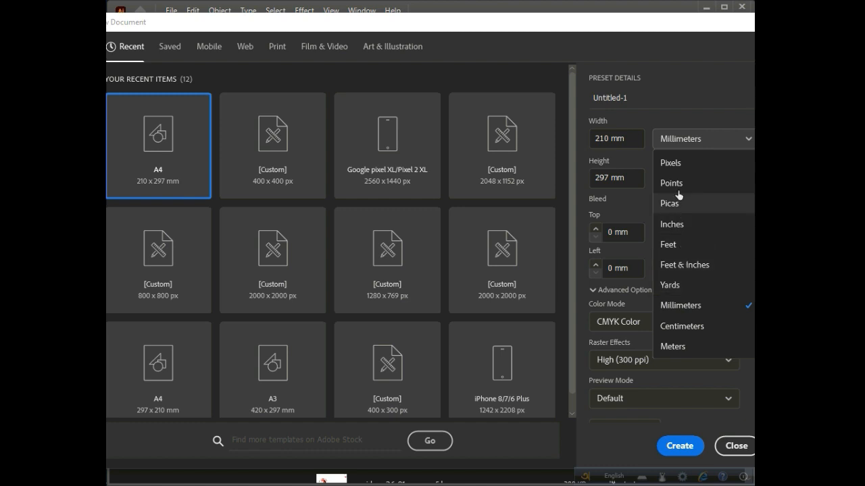
click(748, 142)
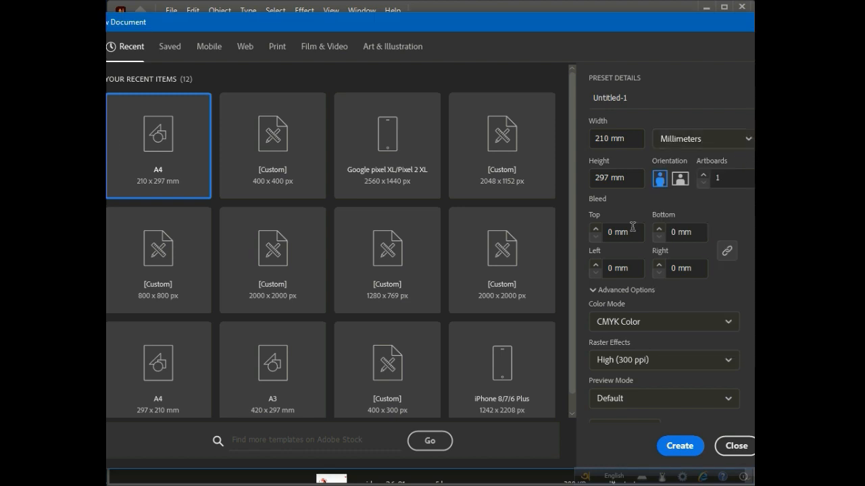
click(679, 179)
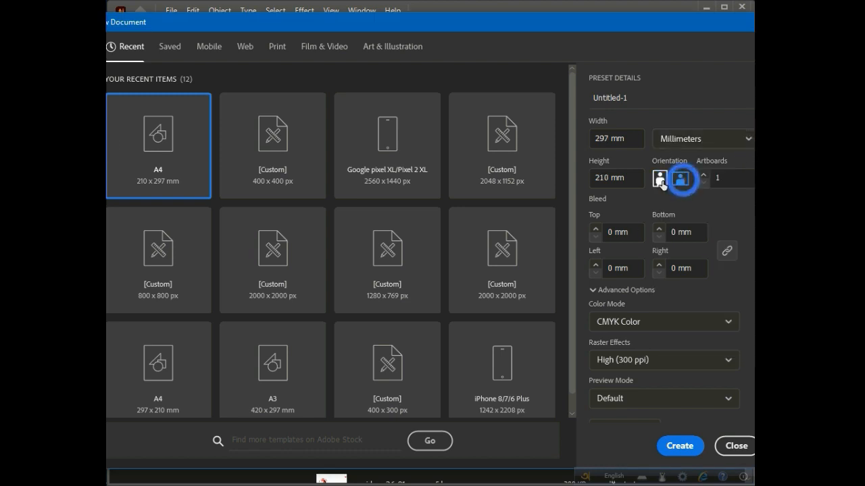
click(660, 180)
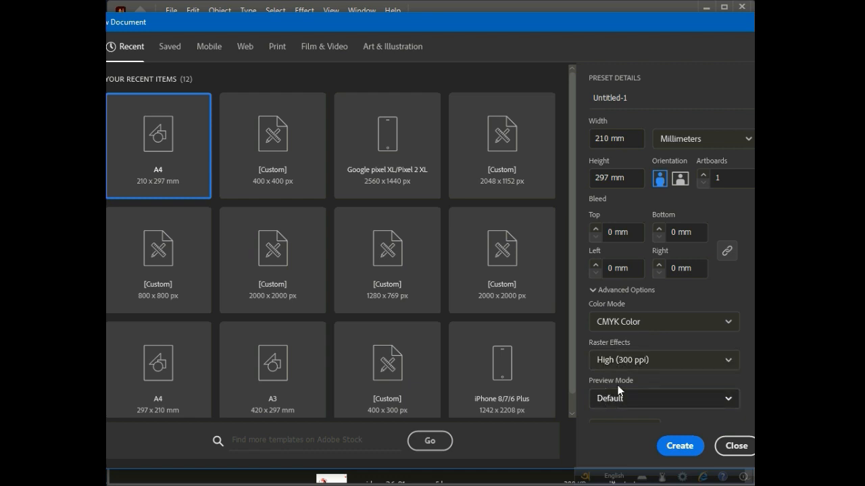
scroll(653, 347, down, 1)
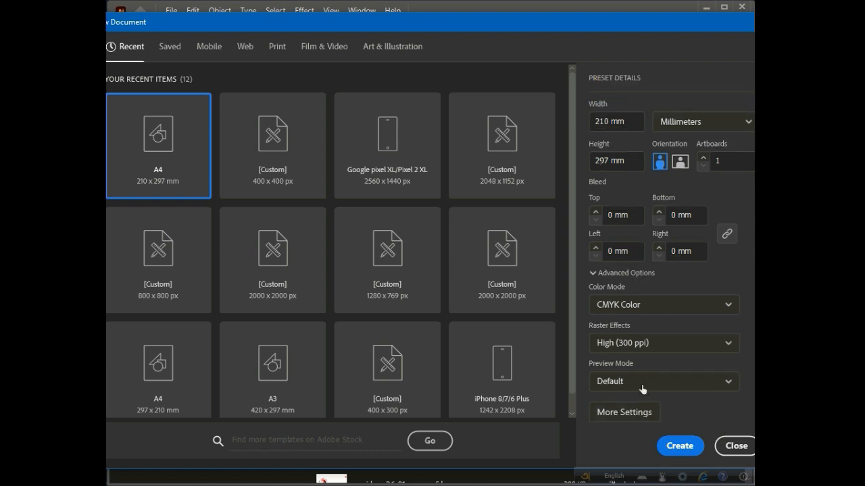
click(641, 406)
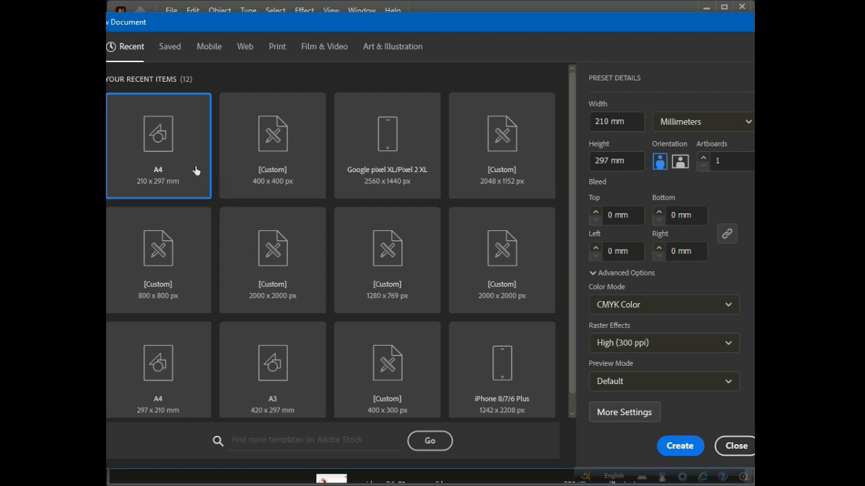
Look at the Mobile presets, and create a portrait A4 document of 210 x 297 mm in CMYK from the recent presets.
click(208, 46)
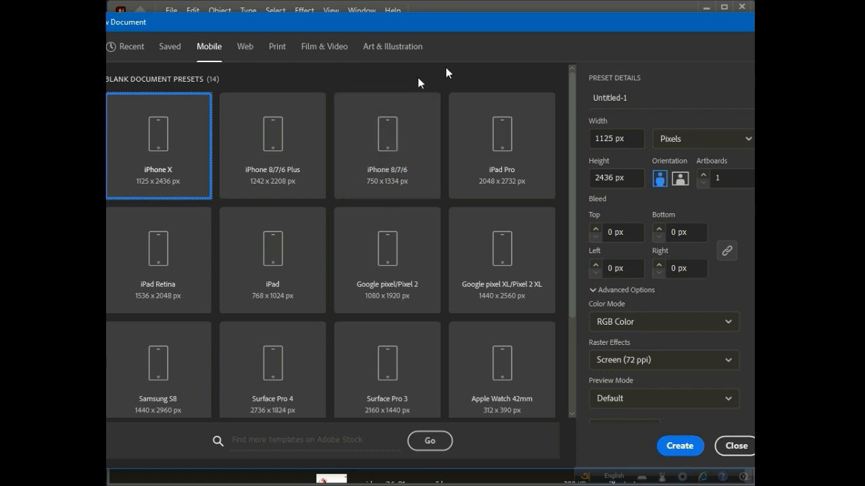
click(127, 50)
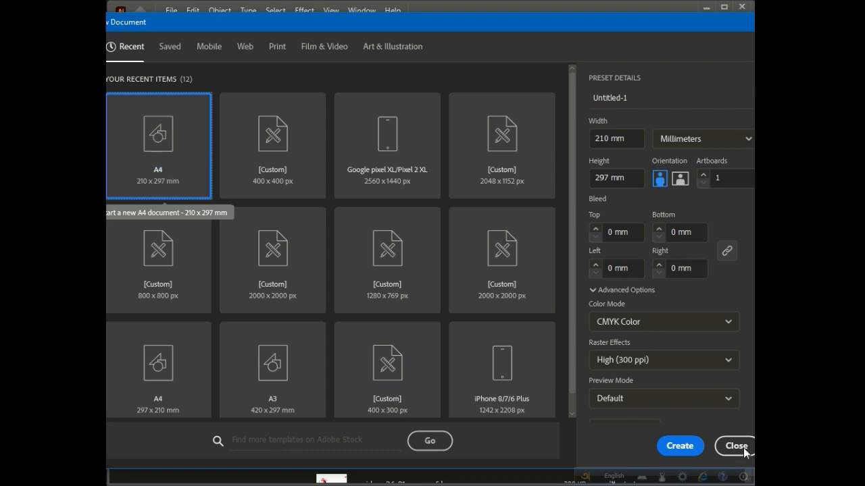
click(679, 445)
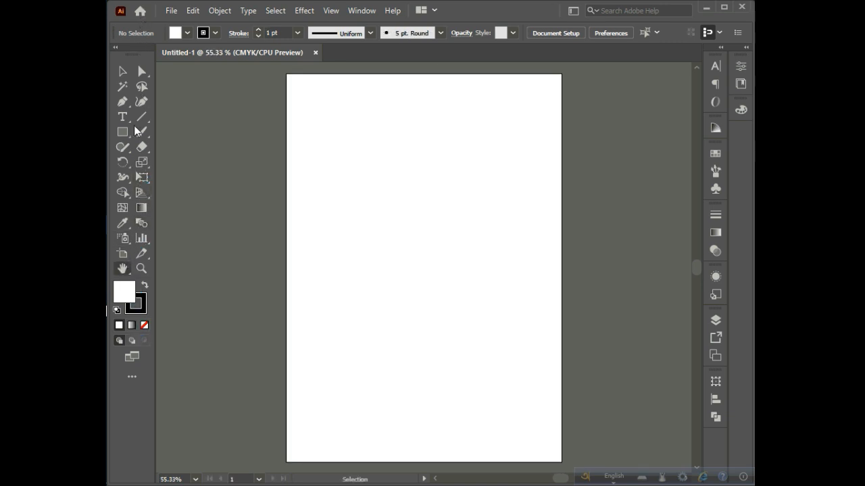
Change the toolbox to a single column and activate the Selection tool.
click(116, 48)
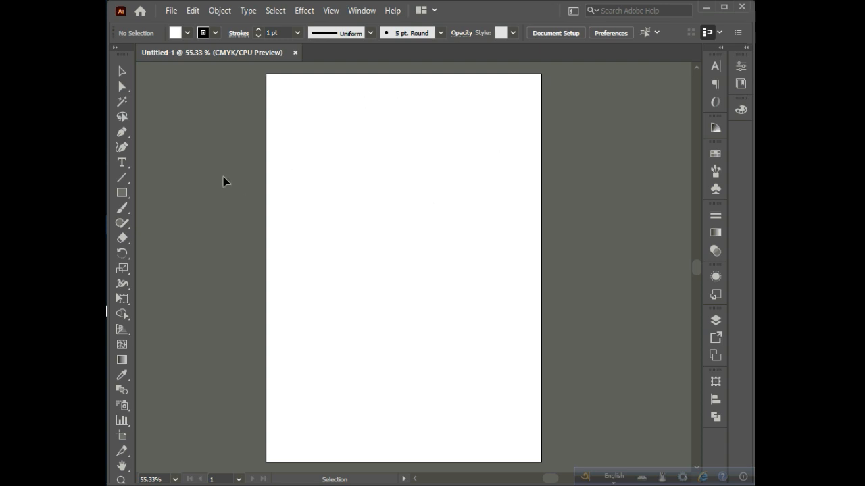
click(124, 72)
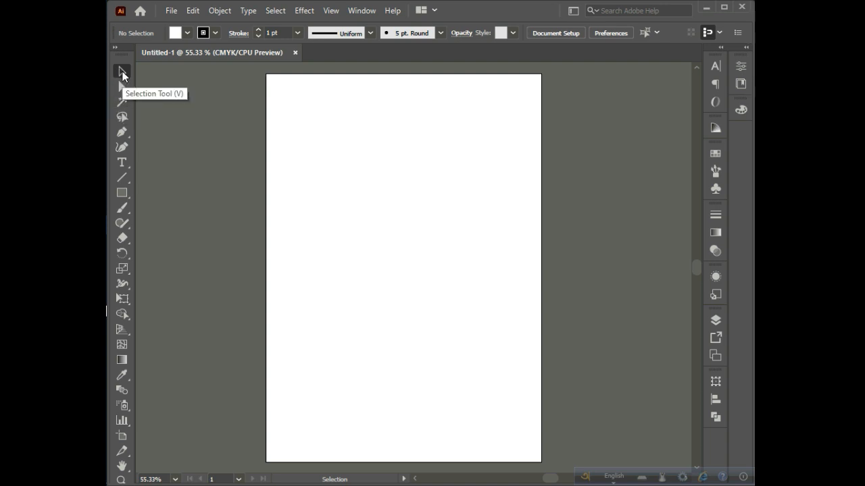
Draw a rectangle about 34 x 30 mm near the artboard's upper-left corner and fill it with red.
click(122, 193)
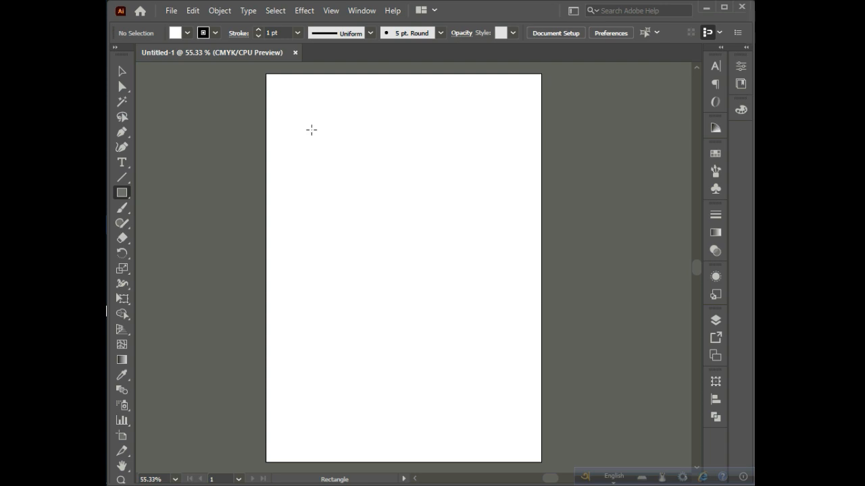
drag(310, 125, 355, 164)
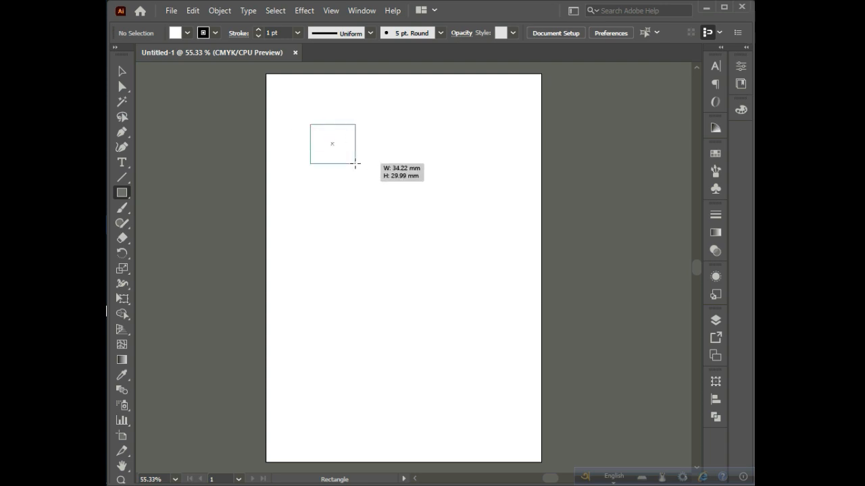
click(186, 33)
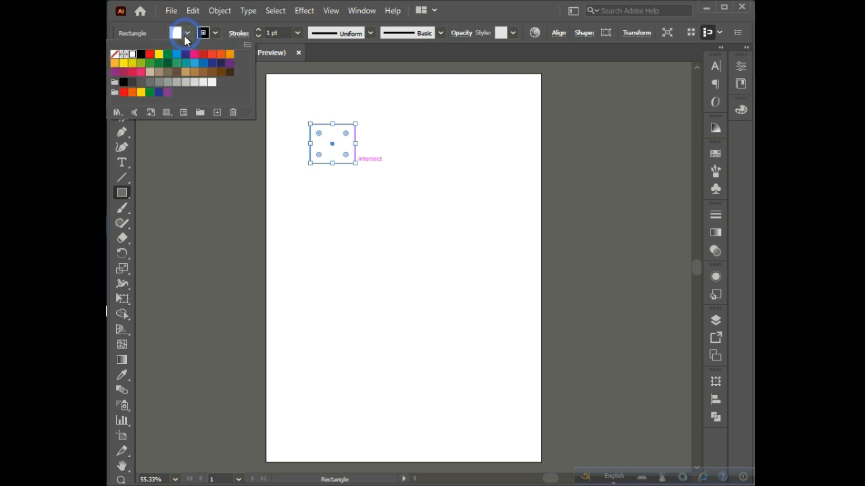
click(150, 54)
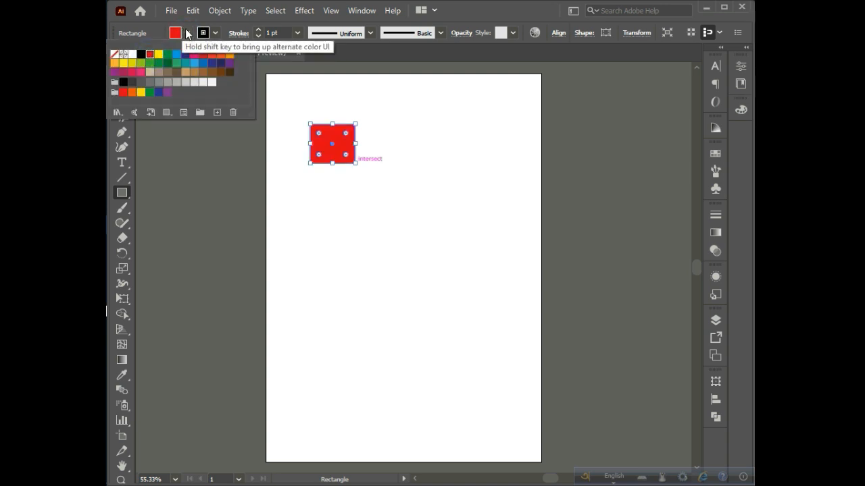
Add two more red rectangles of 34.219 x 29.986 mm in a row to the right of the first one.
click(380, 126)
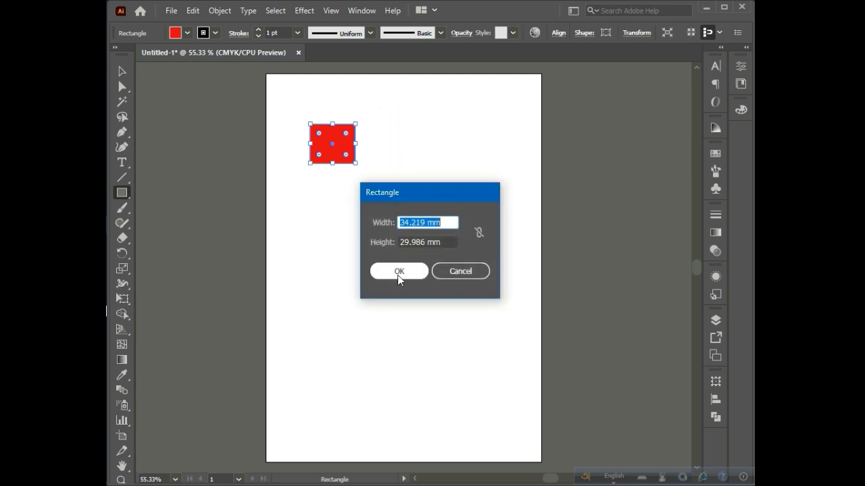
click(398, 273)
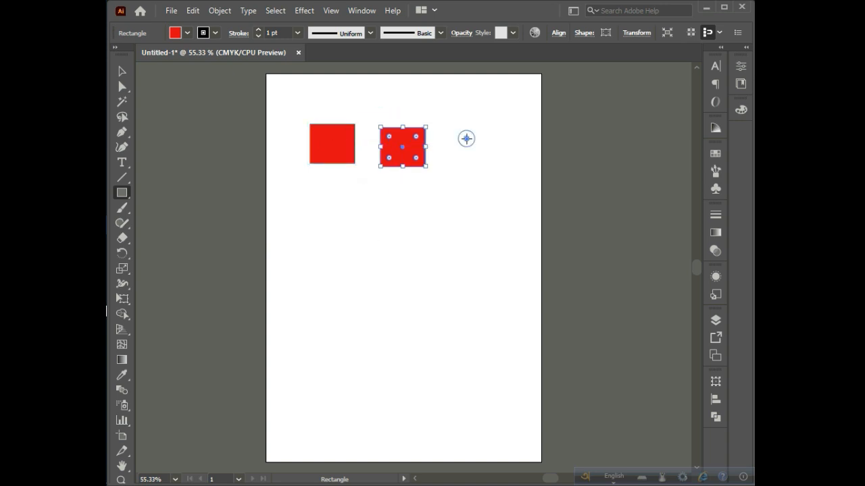
click(463, 137)
click(408, 271)
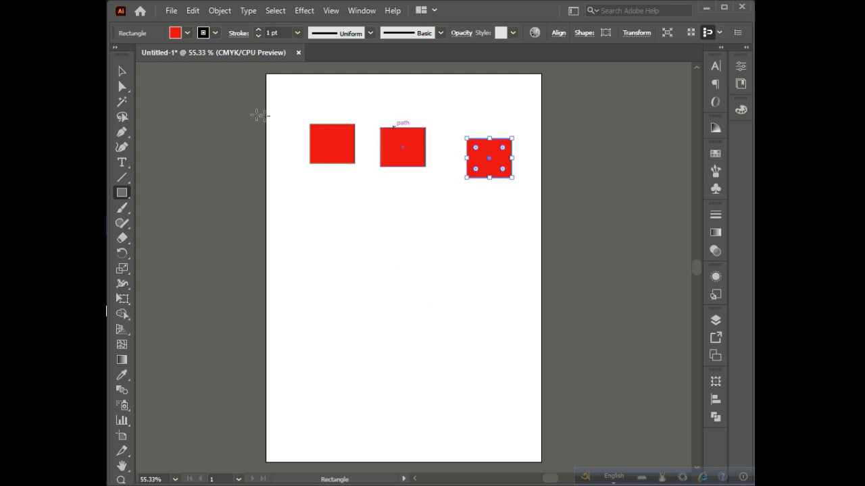
Select each of the three red rectangles one after another with the Selection tool, ending with the rightmost one.
click(122, 71)
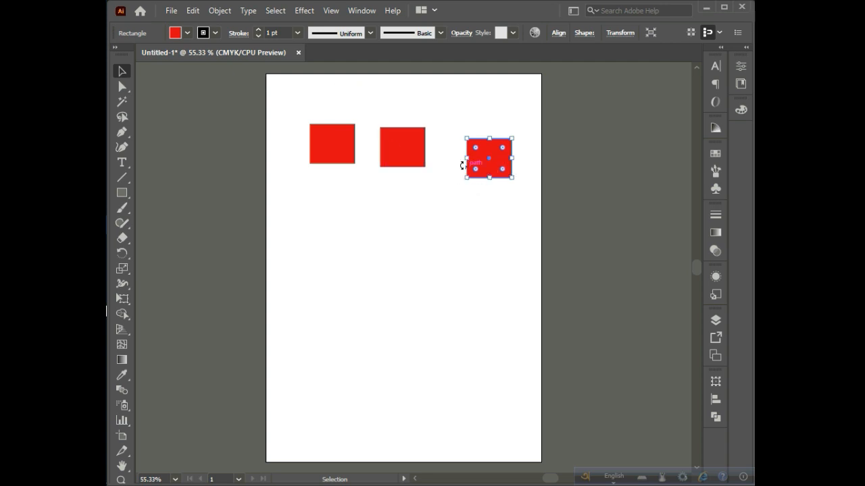
click(340, 149)
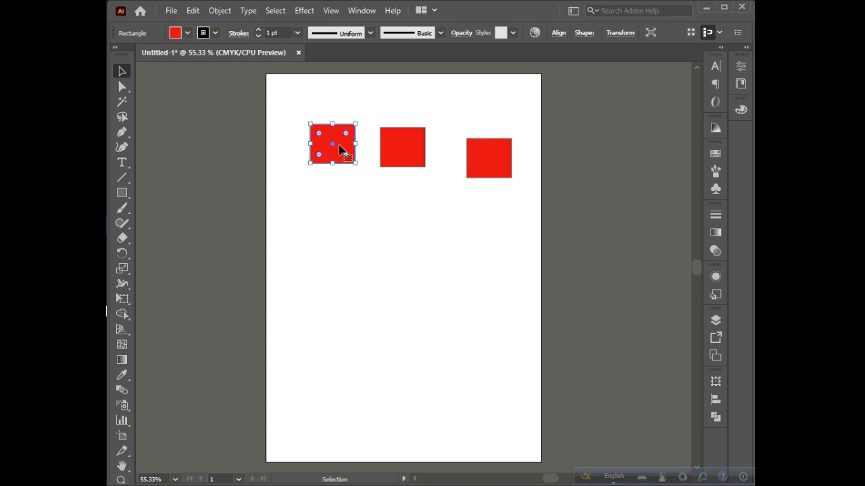
click(413, 154)
click(501, 171)
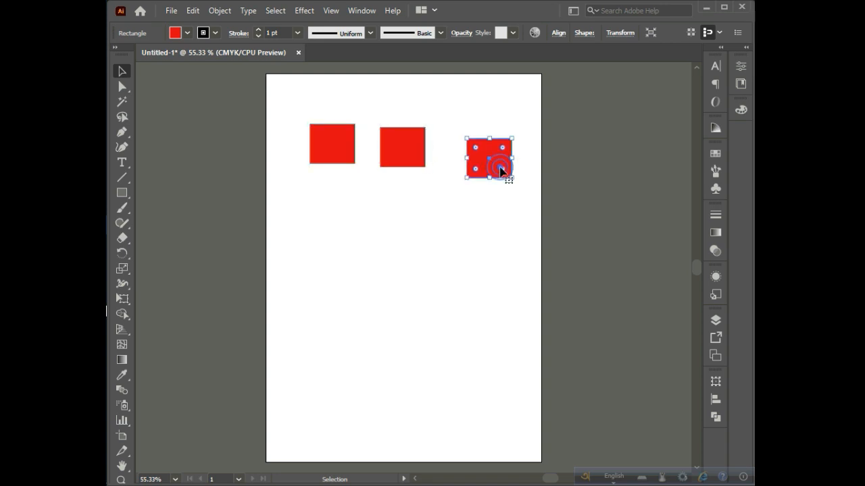
Distort the rightmost rectangle by moving only its upper-left anchor point up and outward with the Direct Selection tool.
click(122, 88)
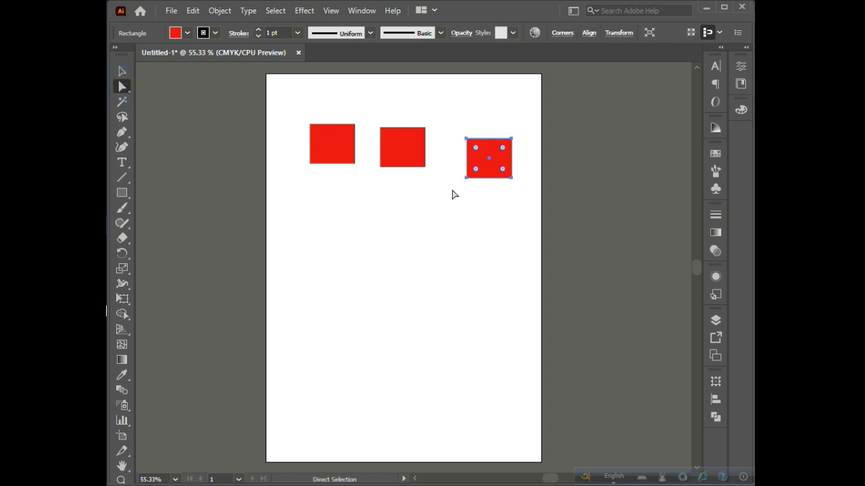
click(491, 201)
click(467, 139)
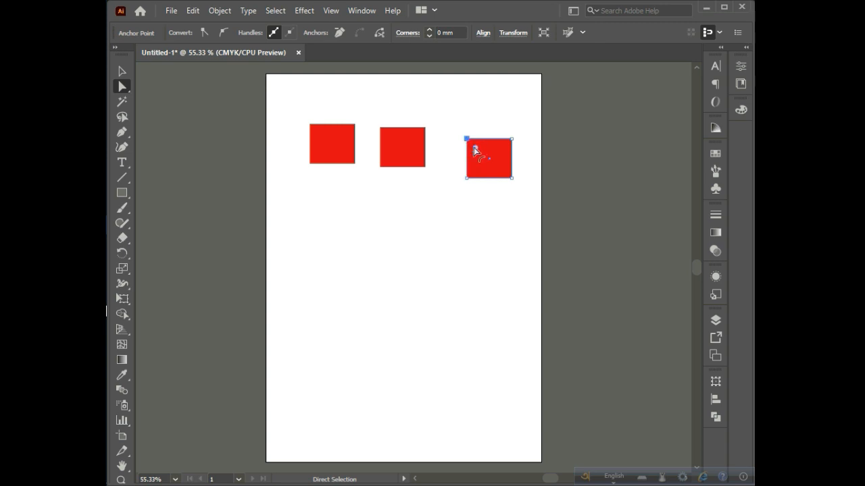
drag(467, 139, 451, 123)
Use the Group Selection tool to move the whole distorted shape down and left, below the middle rectangle.
click(125, 86)
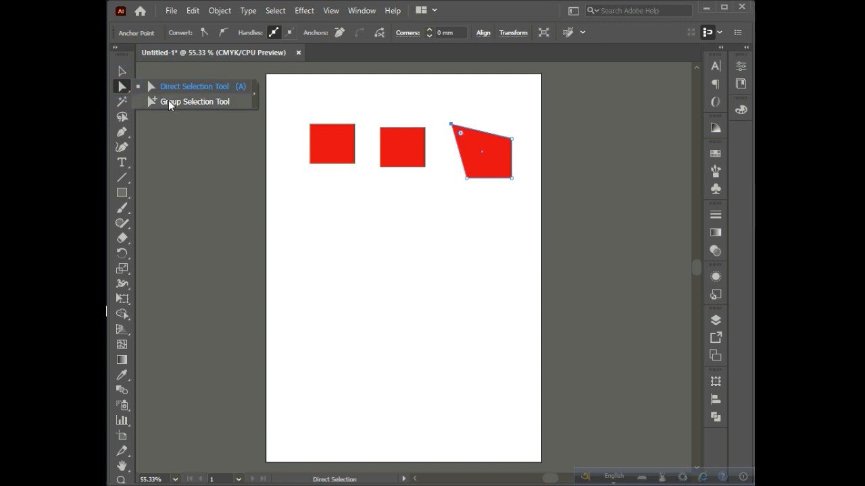
click(219, 102)
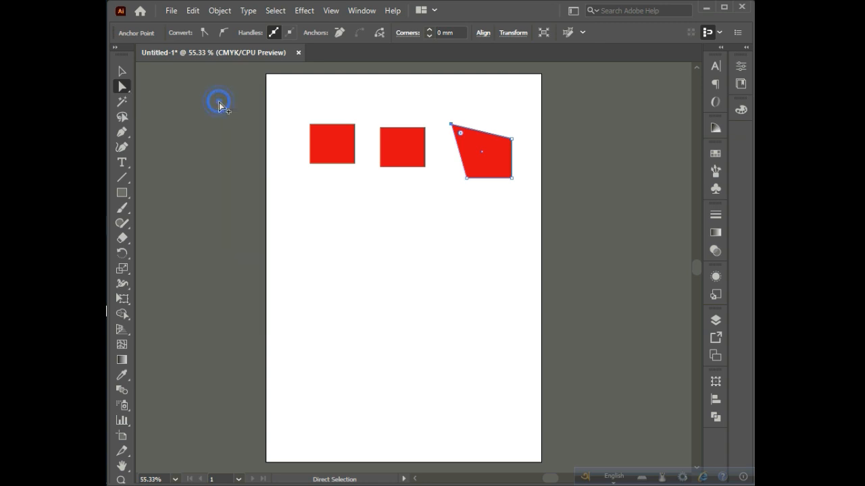
click(151, 99)
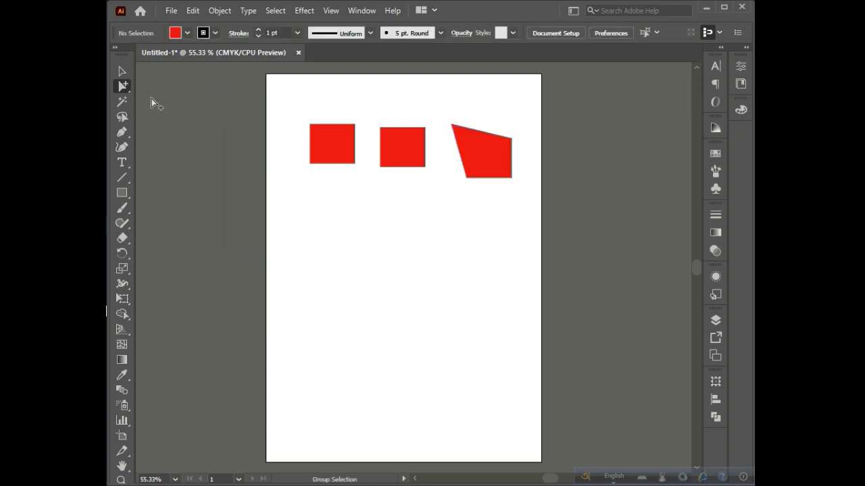
click(453, 125)
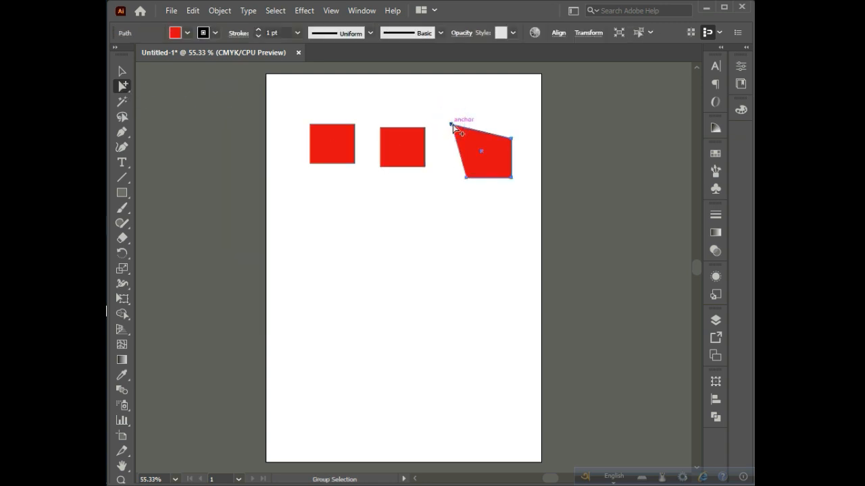
click(511, 139)
drag(498, 169, 441, 247)
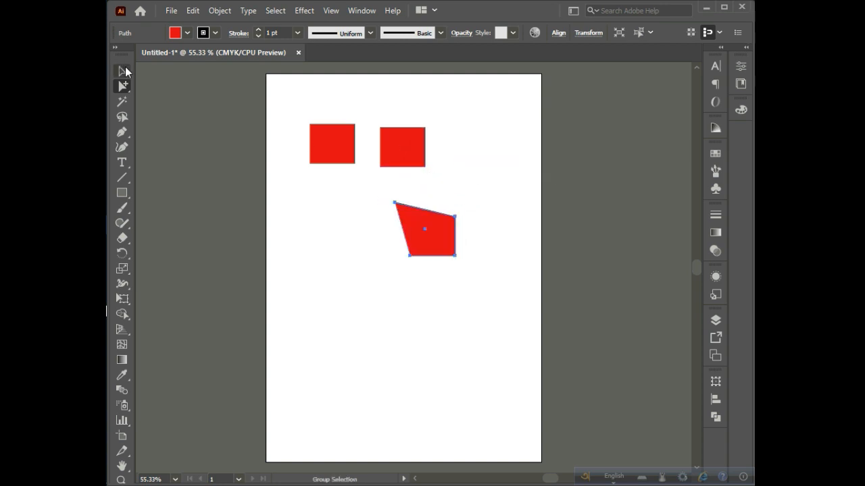
Reselect the distorted shape and shift it slightly down and right by its upper-left anchor with Group Selection, then return to the Selection tool.
click(122, 71)
click(473, 219)
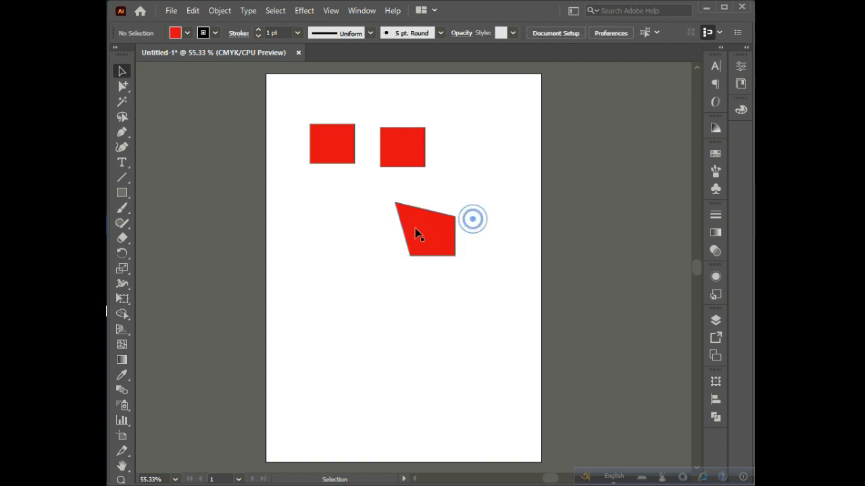
click(430, 236)
click(122, 85)
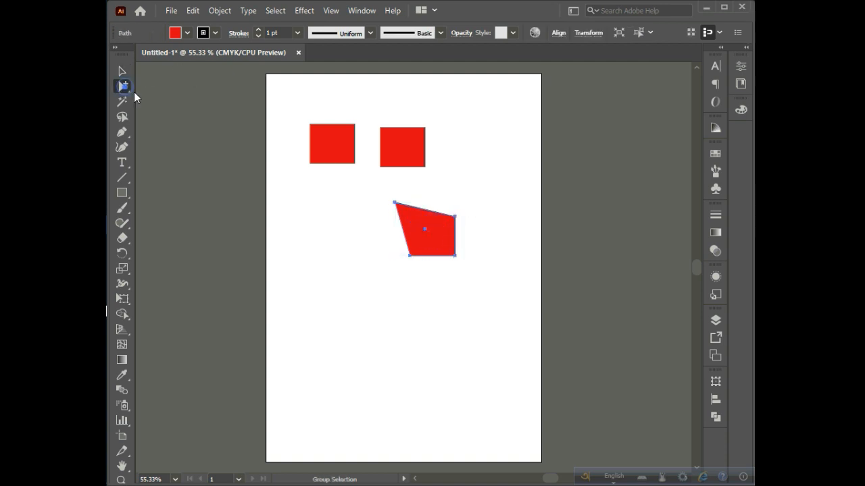
click(395, 203)
drag(395, 203, 408, 219)
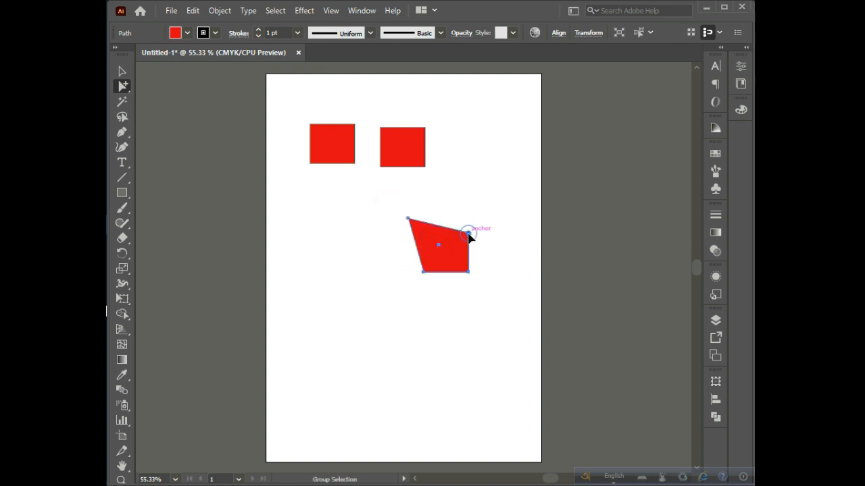
click(482, 259)
click(427, 274)
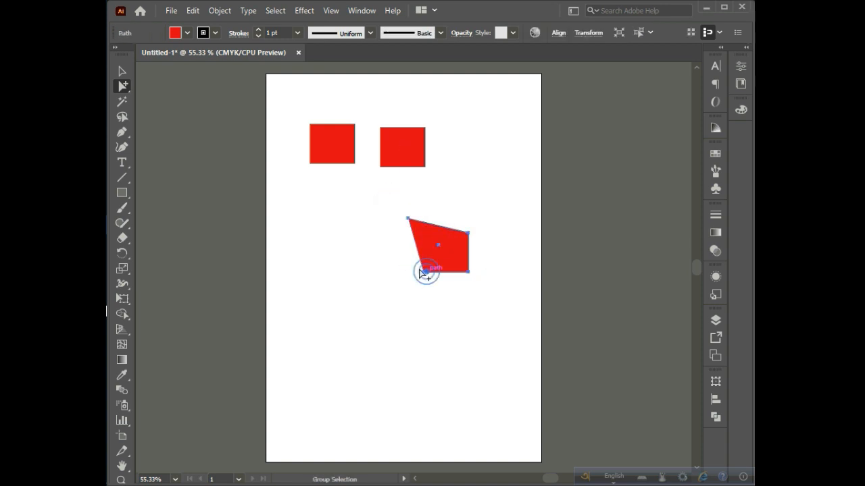
click(124, 73)
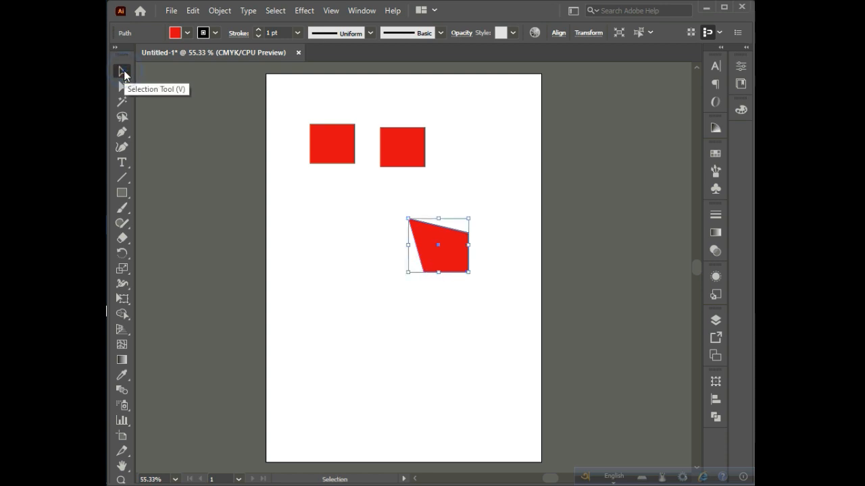
Switch from Group Selection to the Direct Selection tool, return to the Selection tool and clear the selection.
click(126, 86)
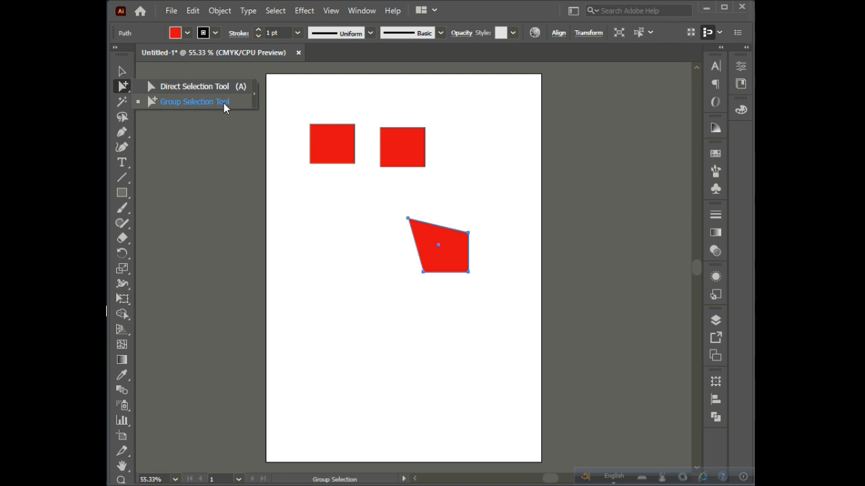
click(219, 88)
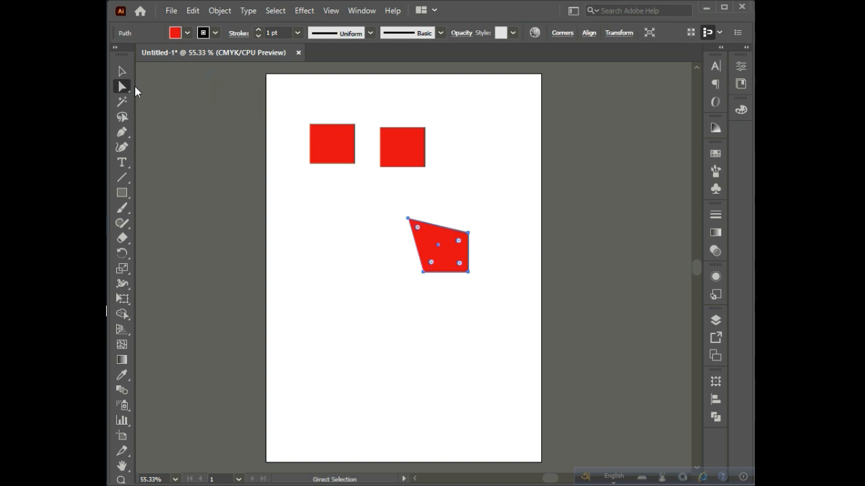
click(124, 71)
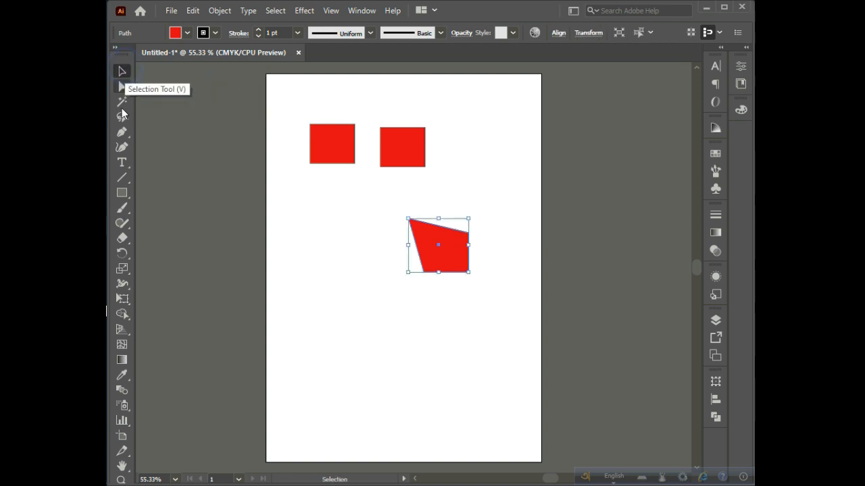
click(122, 71)
click(321, 203)
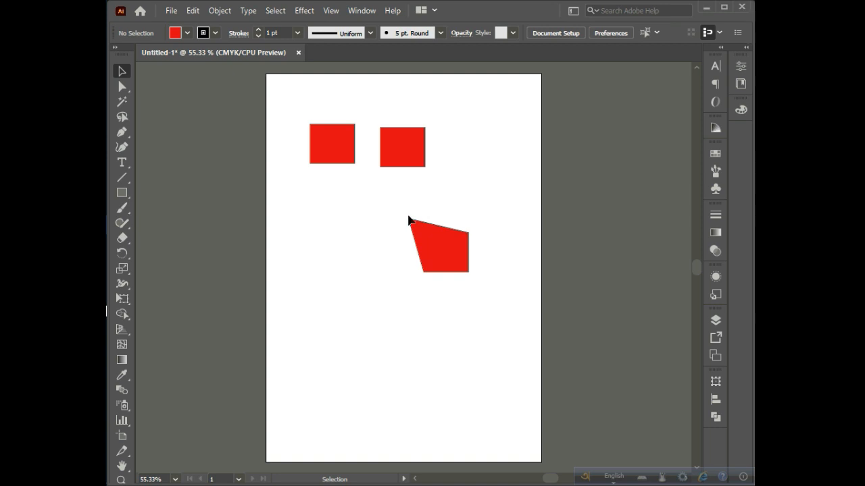
Change the fill of the upper rectangle beside the first red one to CMYK Yellow, keeping it selected.
click(415, 146)
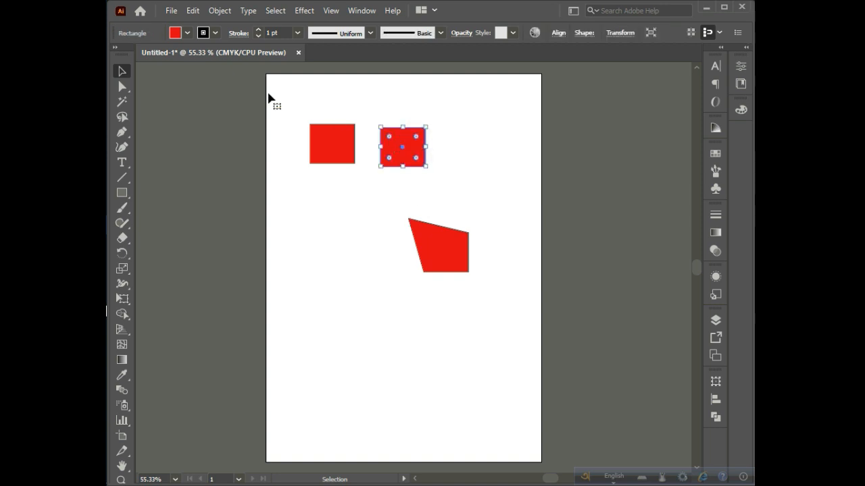
click(188, 33)
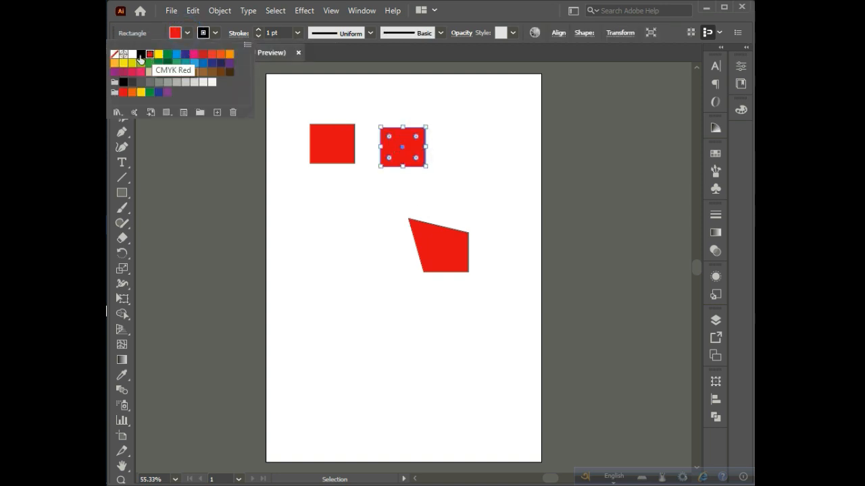
click(157, 54)
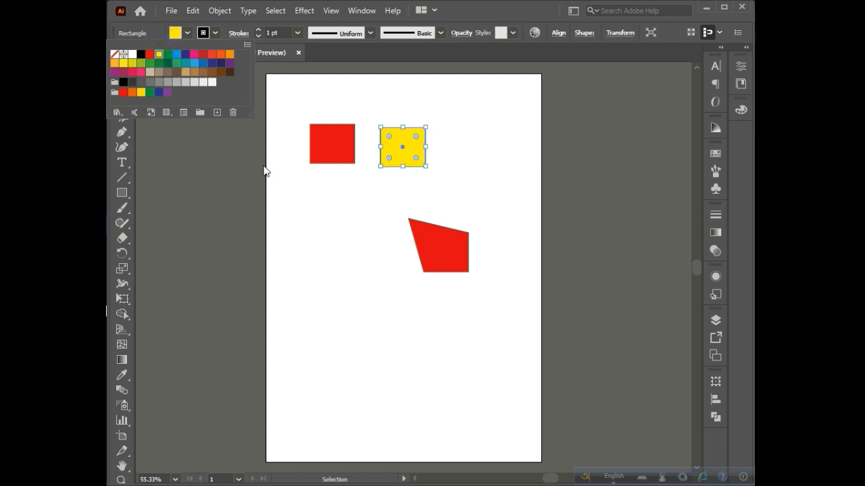
click(279, 173)
click(398, 152)
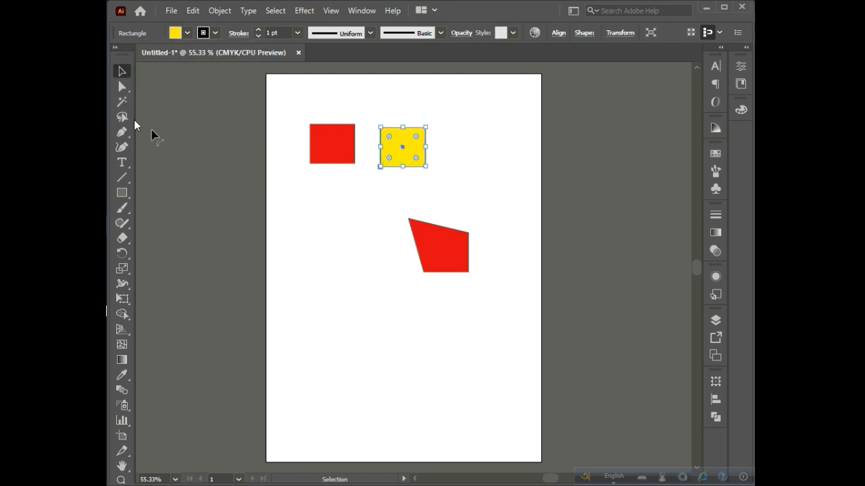
Draw a yellow rectangle beside the distorted red shape, below the first red rectangle, and deselect it.
click(122, 193)
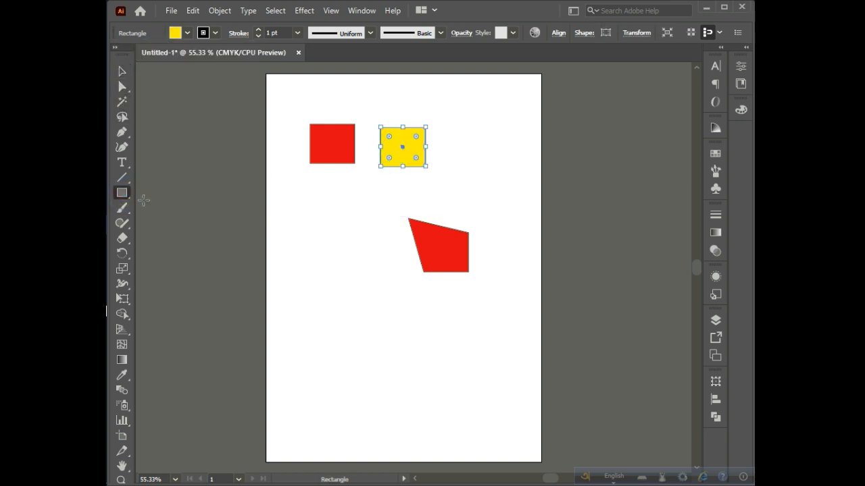
drag(312, 224, 368, 275)
click(122, 71)
click(279, 178)
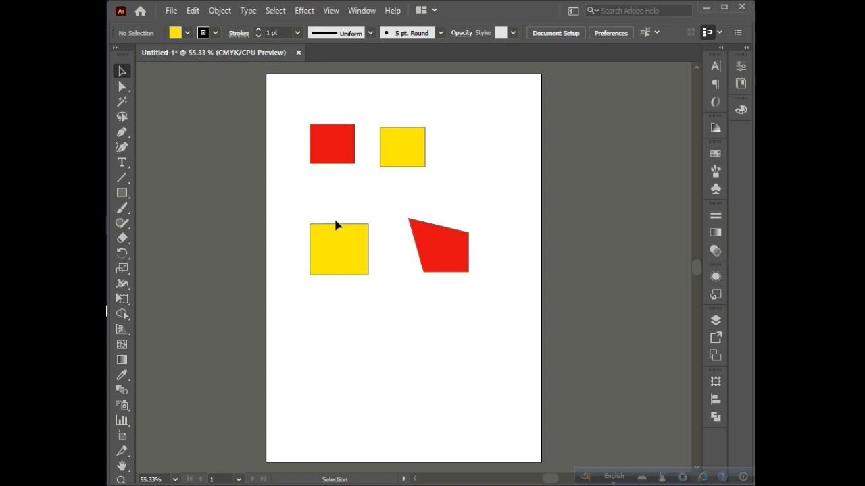
Move the new yellow rectangle up by about 37 mm and bring the distorted red shape up beside it, then deselect.
drag(338, 250, 335, 202)
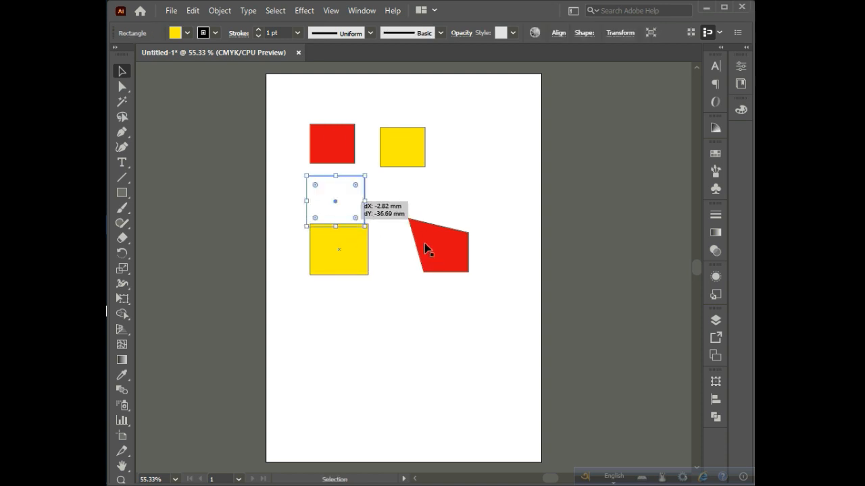
drag(427, 250, 389, 206)
click(443, 183)
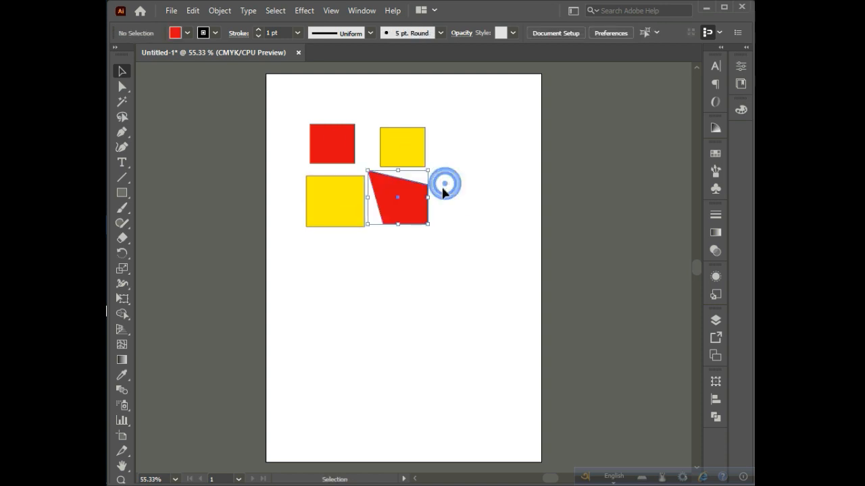
Select both yellow rectangles by their matching fill with the Magic Wand tool, then return to the Selection tool and clear the selection.
click(328, 204)
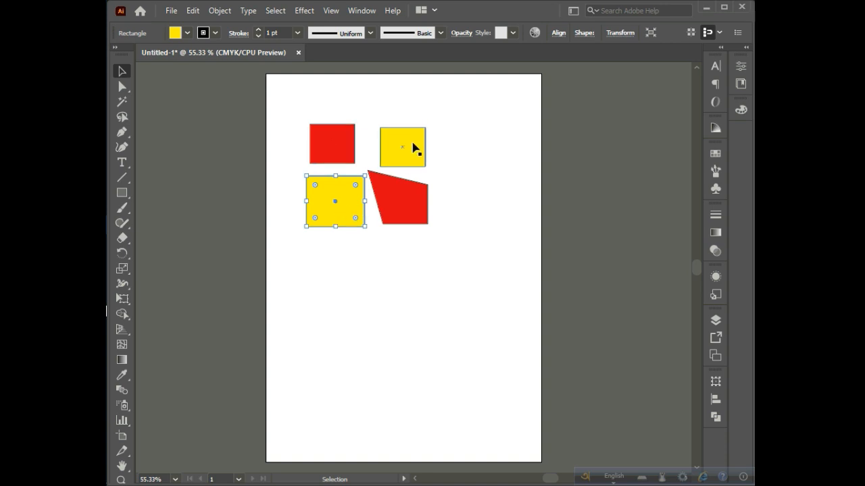
click(122, 102)
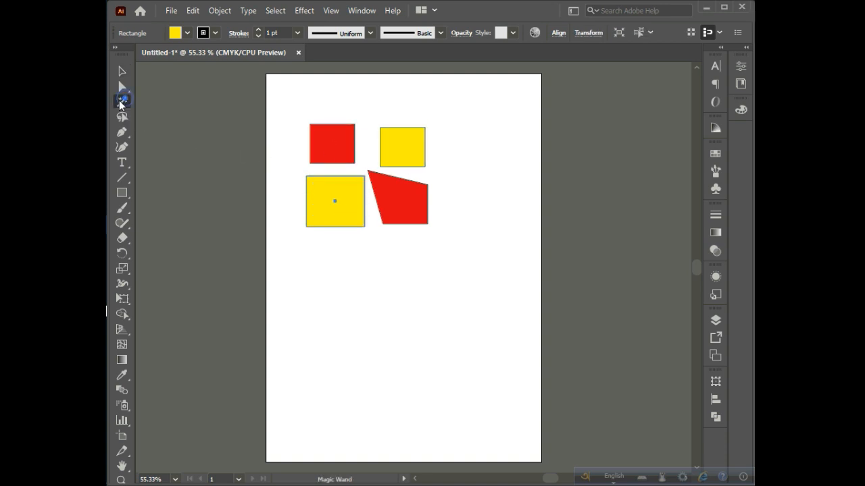
click(320, 188)
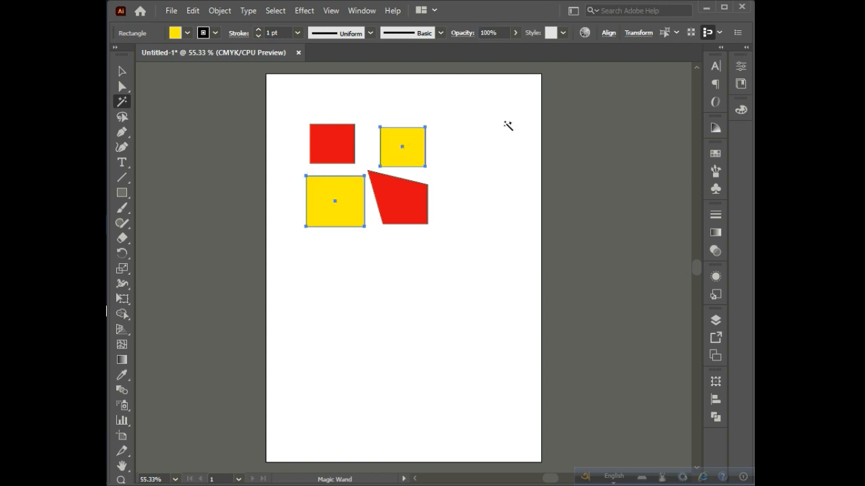
click(123, 72)
key(ctrl+a)
click(373, 269)
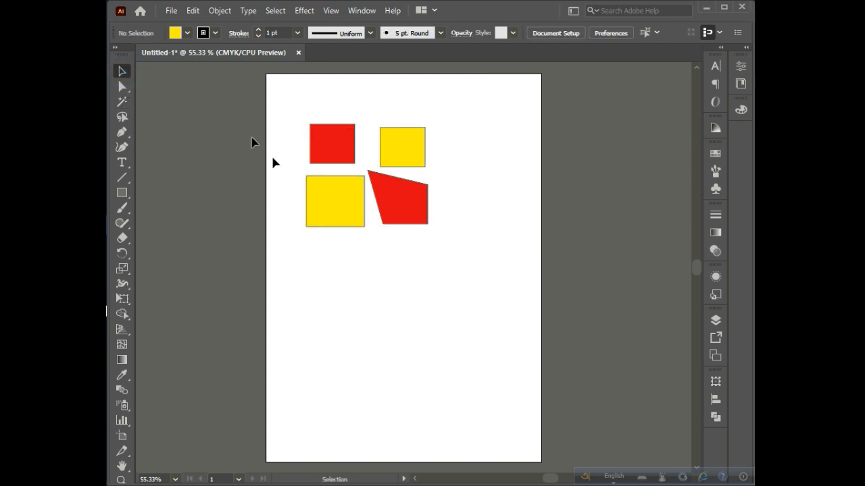
Trace a closed four-sided yellow shape over the distorted red shape with the Pen tool, move it to the red shape's right and deselect.
click(122, 134)
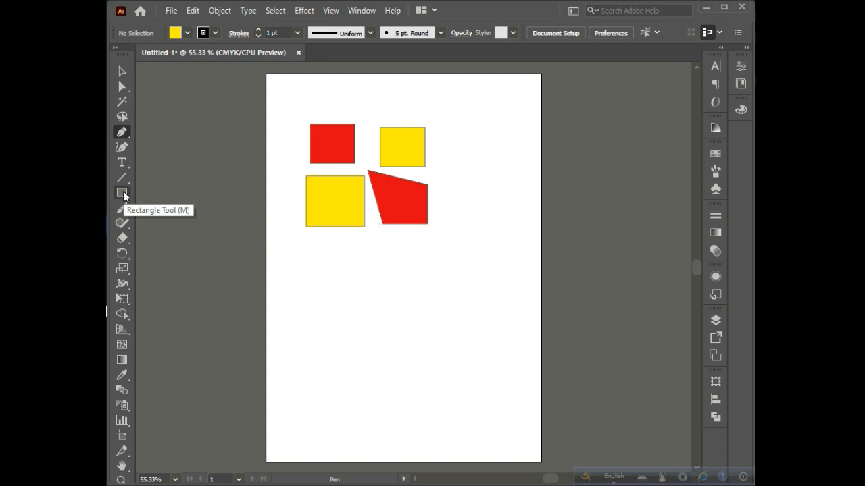
click(382, 229)
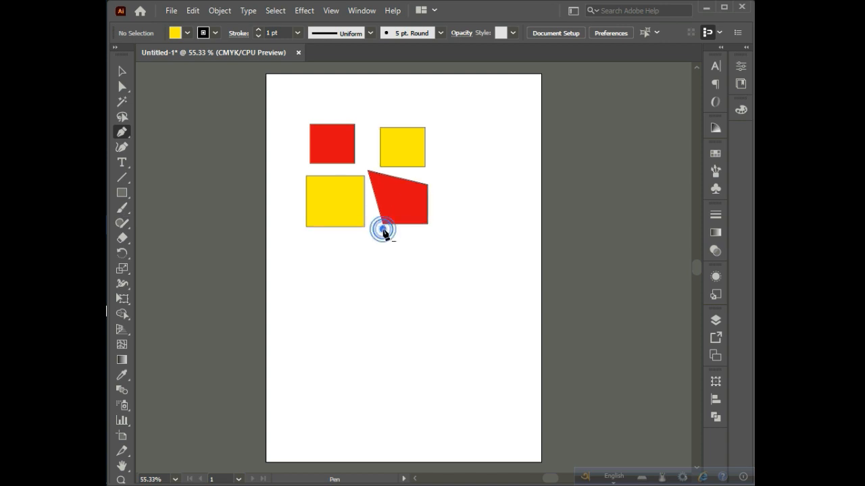
click(429, 227)
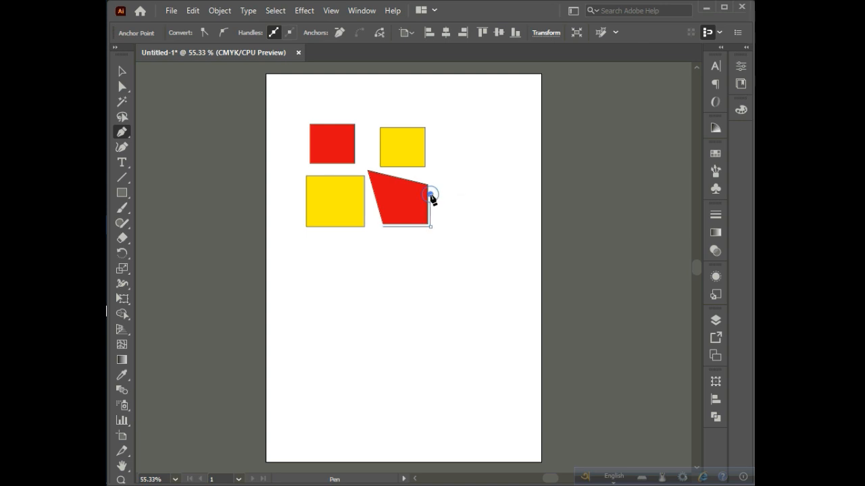
click(430, 195)
drag(379, 176, 493, 229)
click(122, 70)
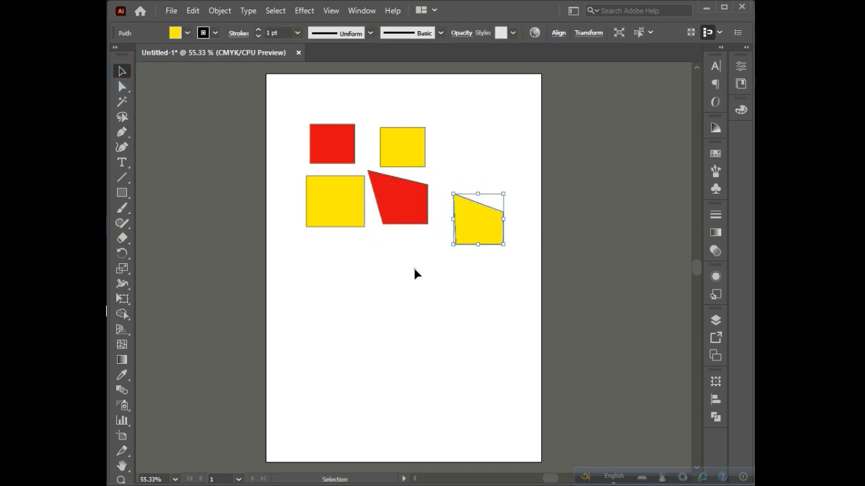
click(414, 272)
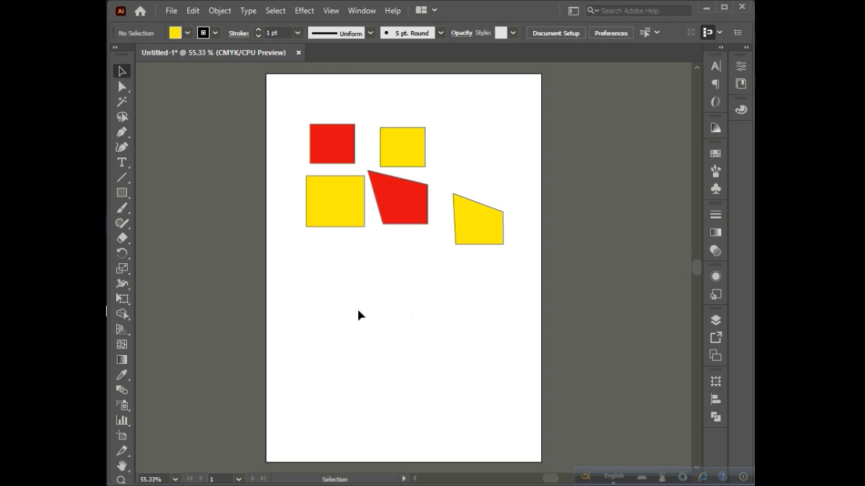
Draw a closed yellow triangle with an upper edge about 43 mm long below the red distorted shape using the Pen tool, and select it.
click(123, 131)
click(364, 249)
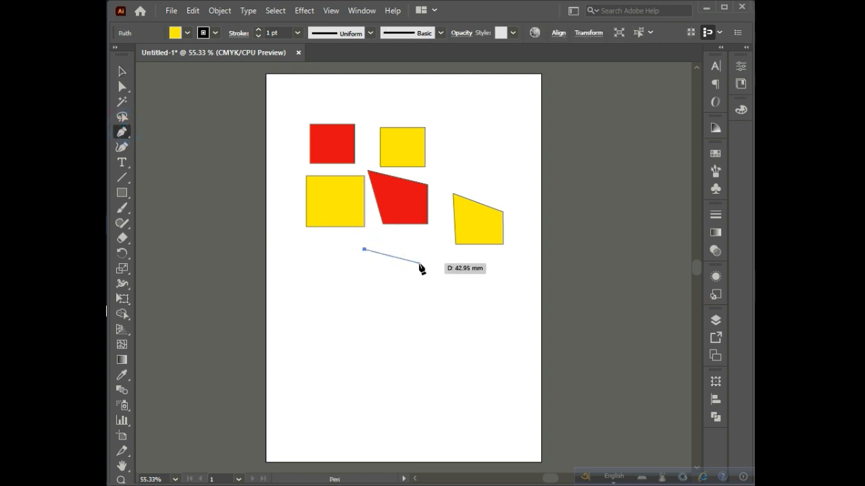
click(419, 264)
click(365, 303)
click(364, 249)
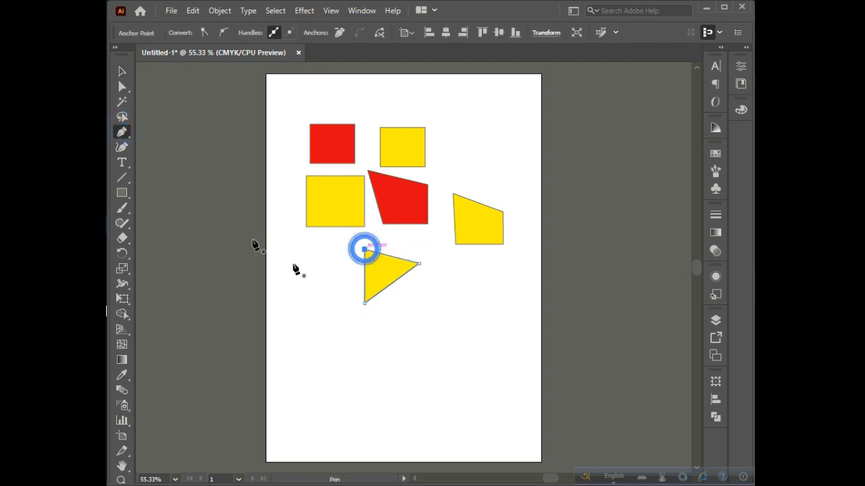
click(122, 71)
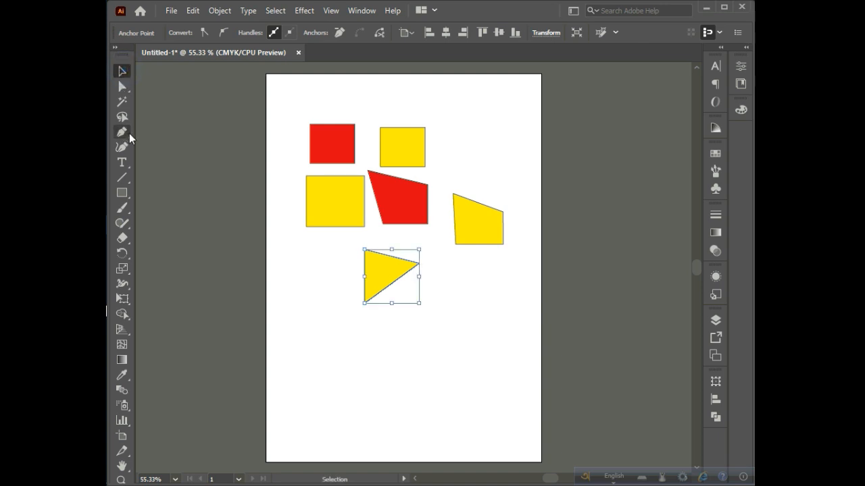
click(392, 283)
Draw a closed yellow shape with a rounded left side and a straight right edge left of the triangle using the Pen tool, then deselect it.
click(122, 132)
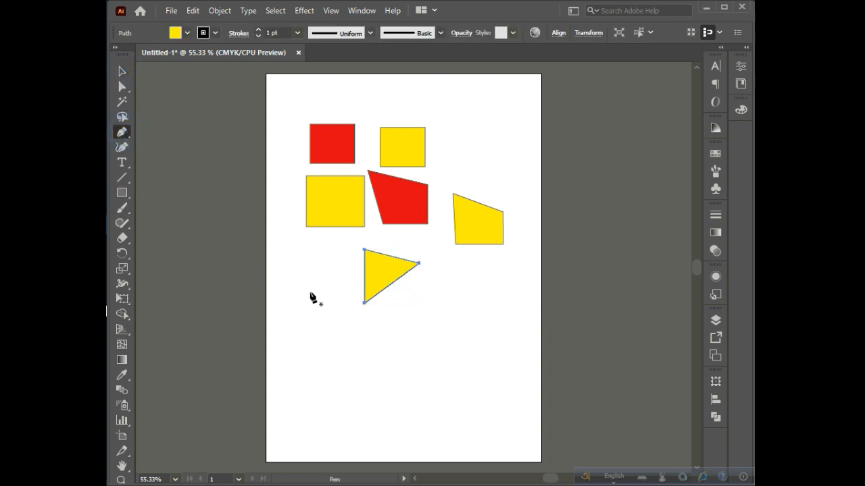
click(309, 291)
drag(281, 256, 286, 210)
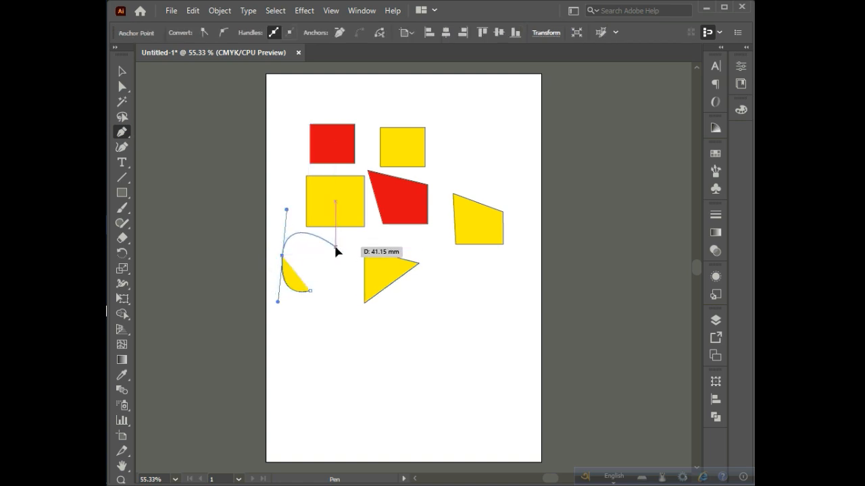
click(334, 246)
click(310, 291)
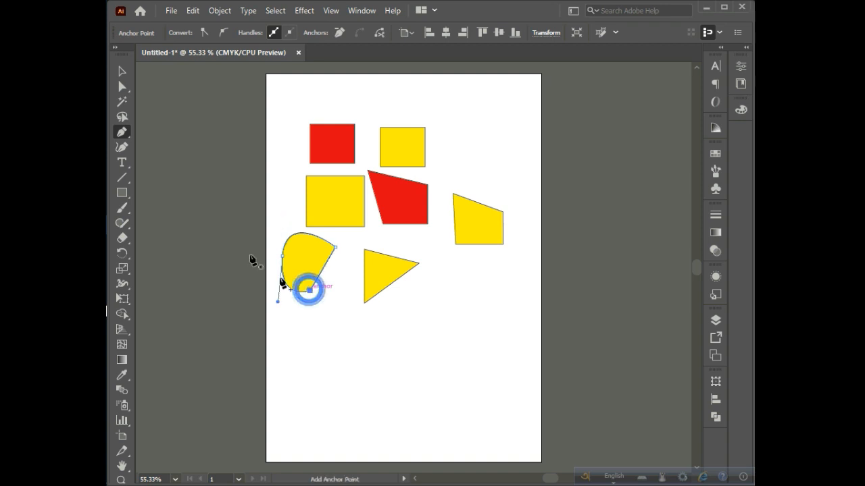
click(128, 149)
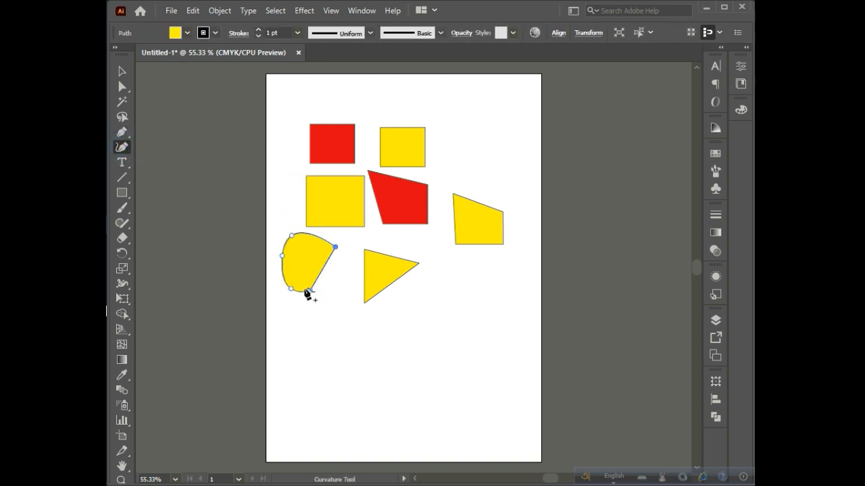
click(120, 71)
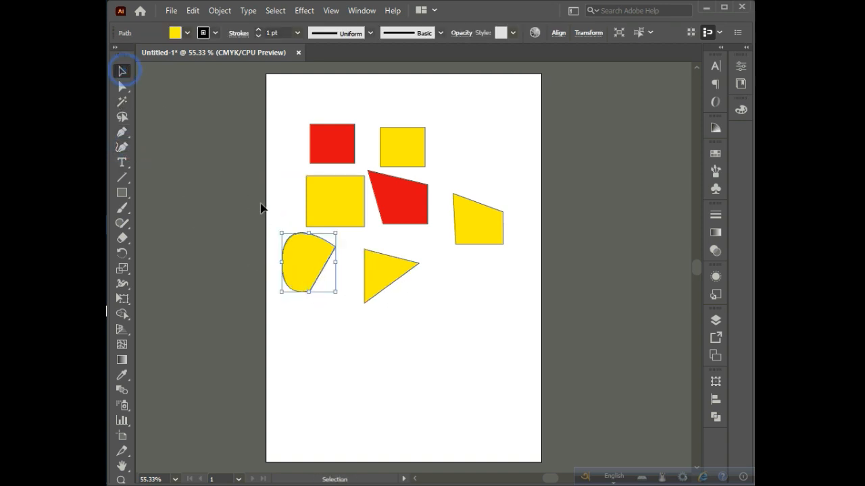
click(280, 196)
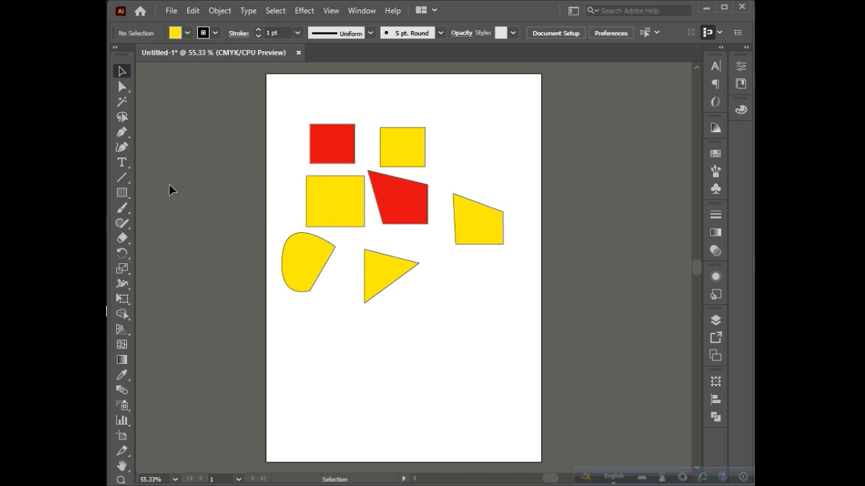
Select the yellow triangle and bend its left and upper edges outward into curves with the Curvature tool.
click(124, 151)
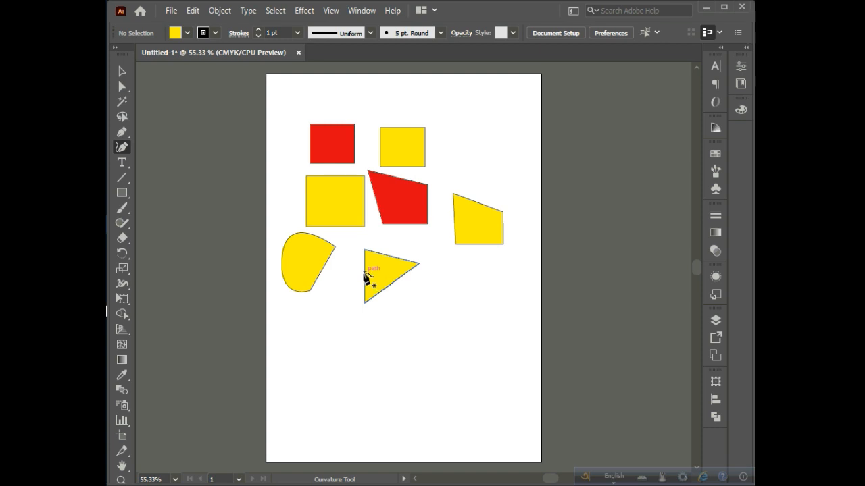
click(121, 71)
click(350, 353)
click(391, 284)
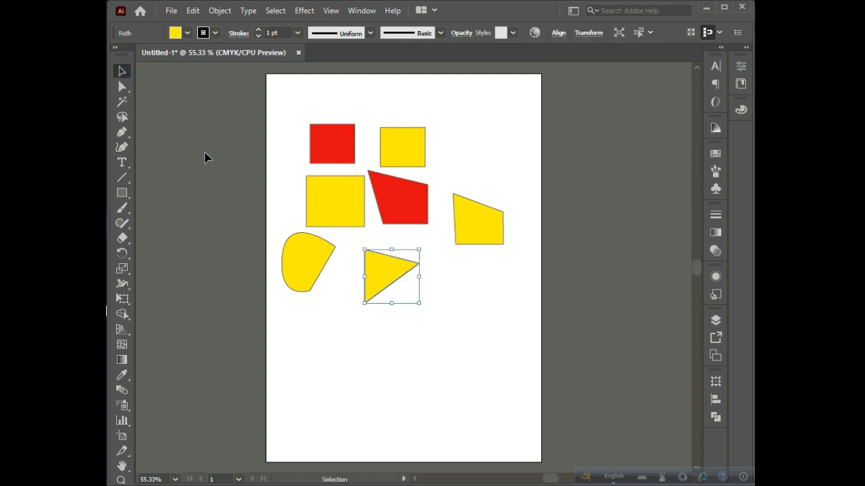
click(122, 147)
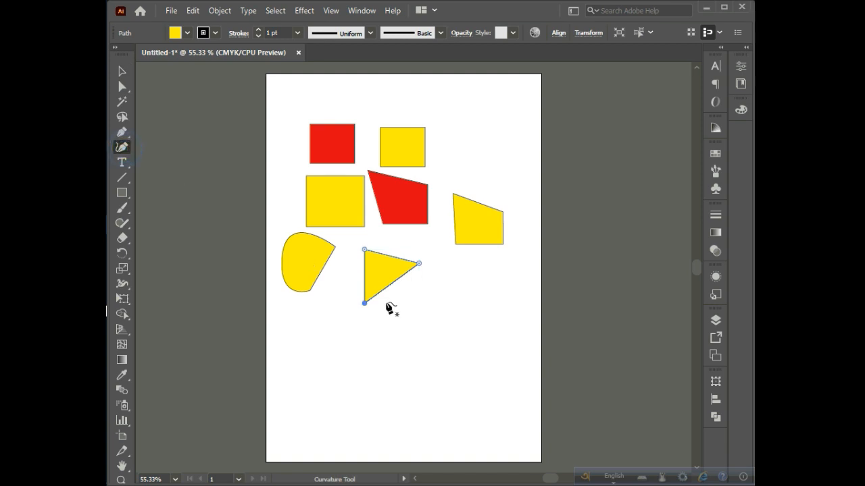
drag(365, 278, 351, 276)
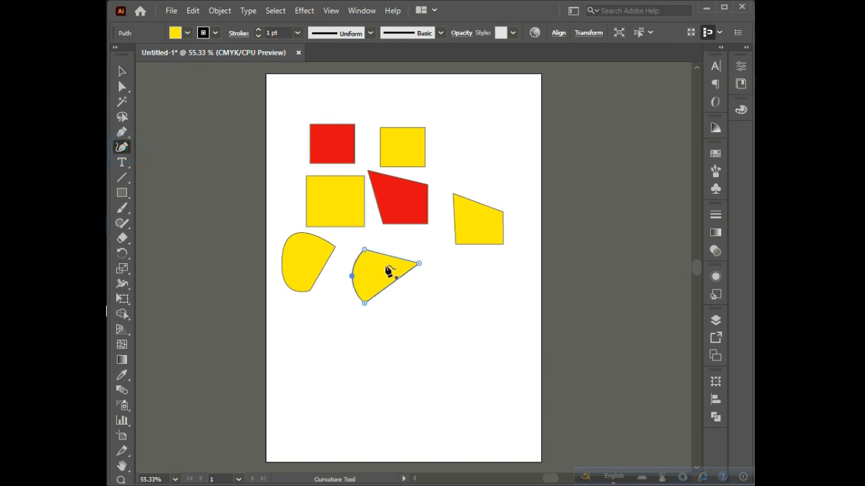
drag(396, 257, 397, 244)
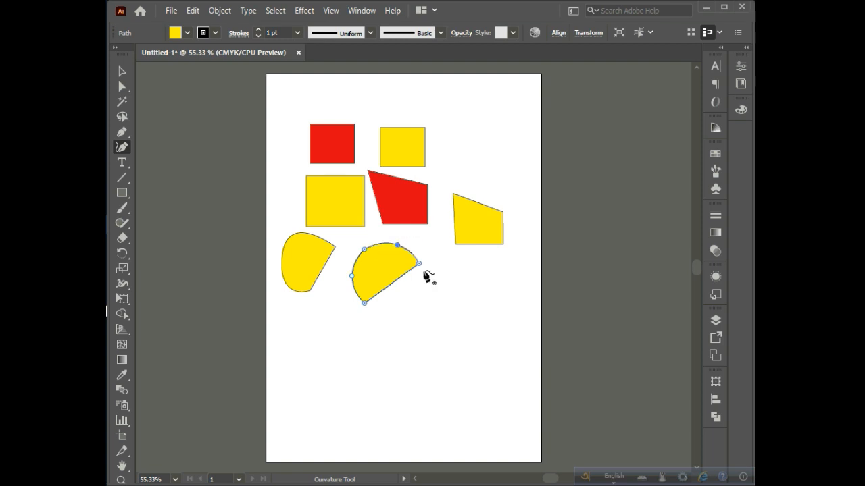
Smooth the curved side of the leftmost rounded yellow shape by repositioning its upper and lower curve points with the Curvature tool.
click(297, 233)
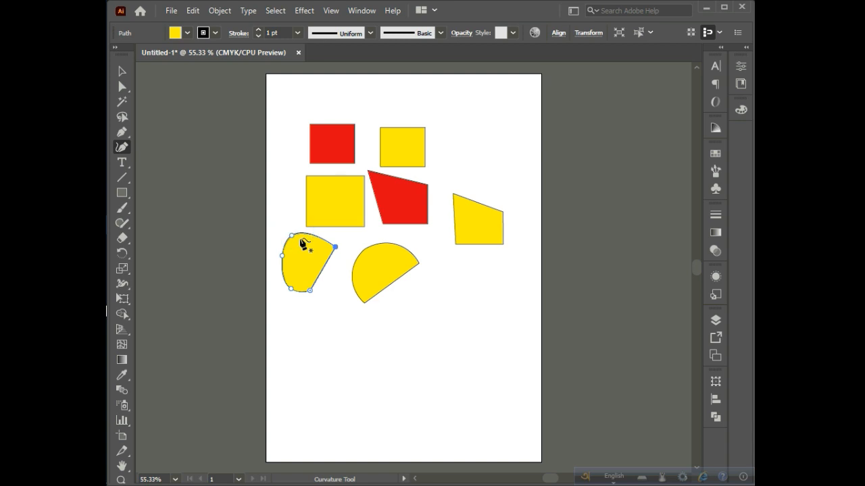
drag(306, 251, 303, 231)
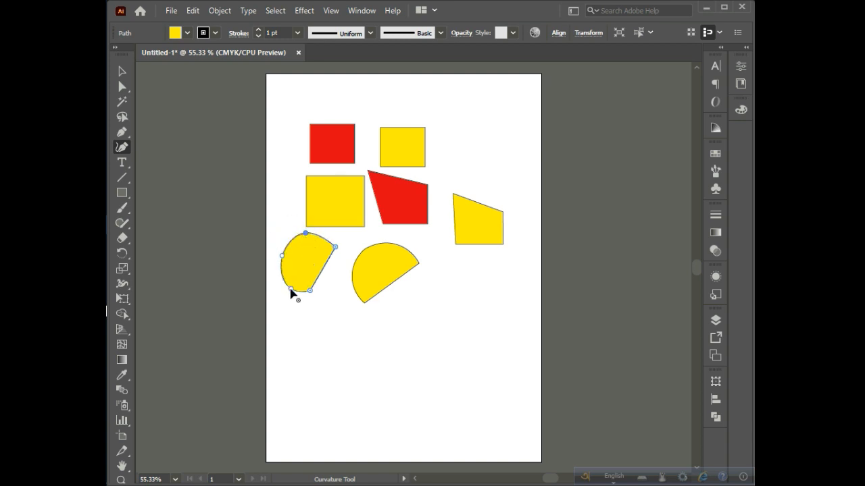
drag(291, 290, 287, 293)
click(121, 71)
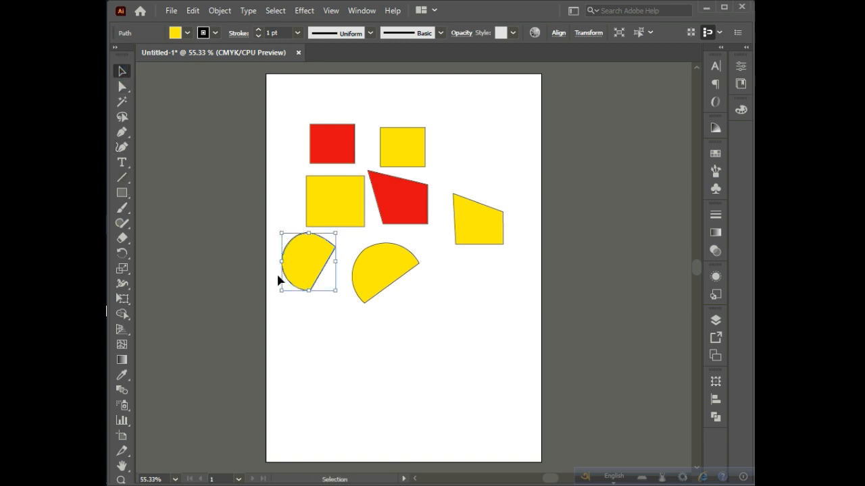
Draw a horizontal line below the two curved yellow shapes with the Line Segment tool and deselect it.
double_click(122, 178)
click(490, 299)
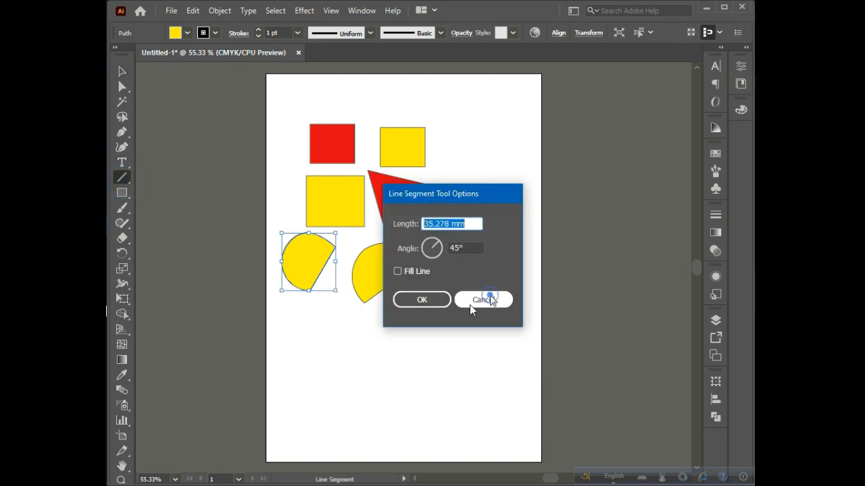
drag(320, 327, 435, 326)
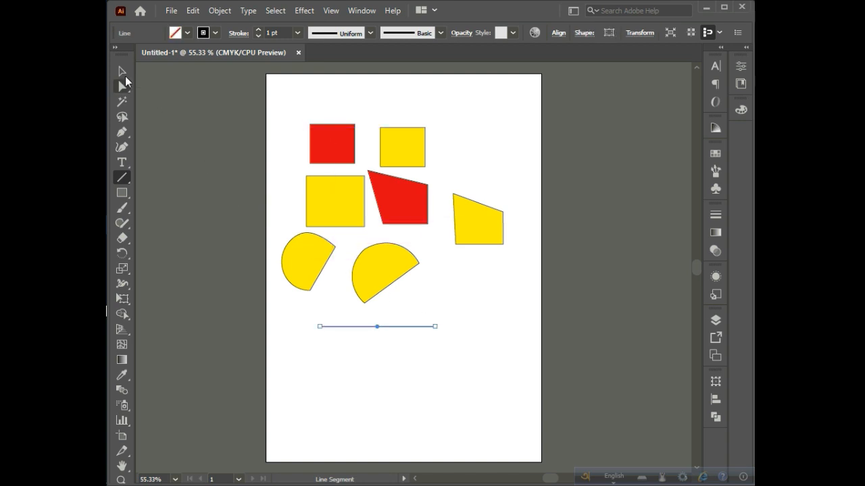
click(121, 71)
click(353, 361)
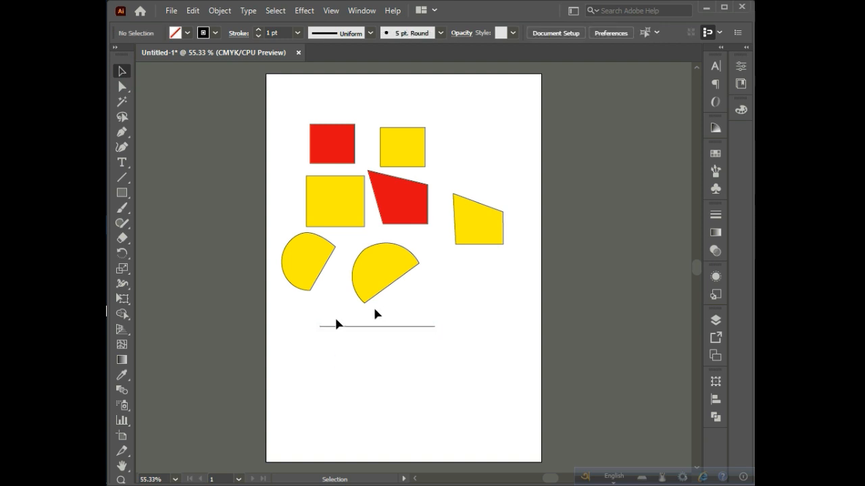
Draw an unfilled rounded rectangle below the left part of the horizontal line with the Rounded Rectangle tool.
click(122, 194)
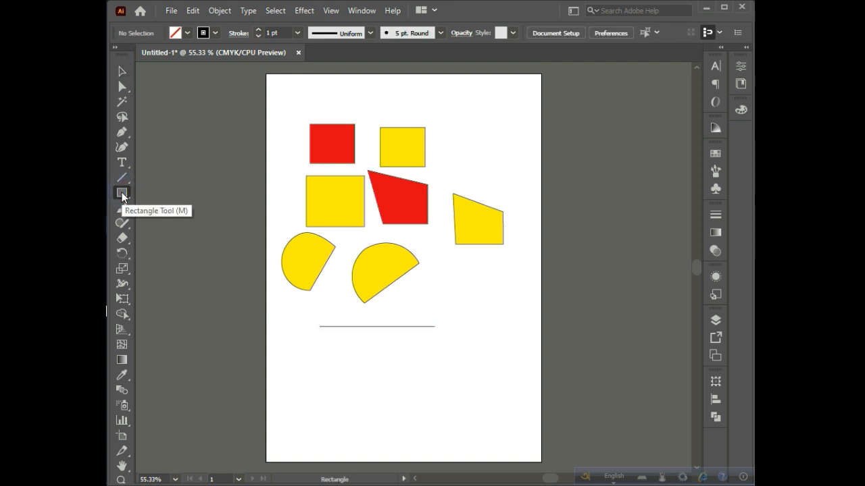
click(121, 192)
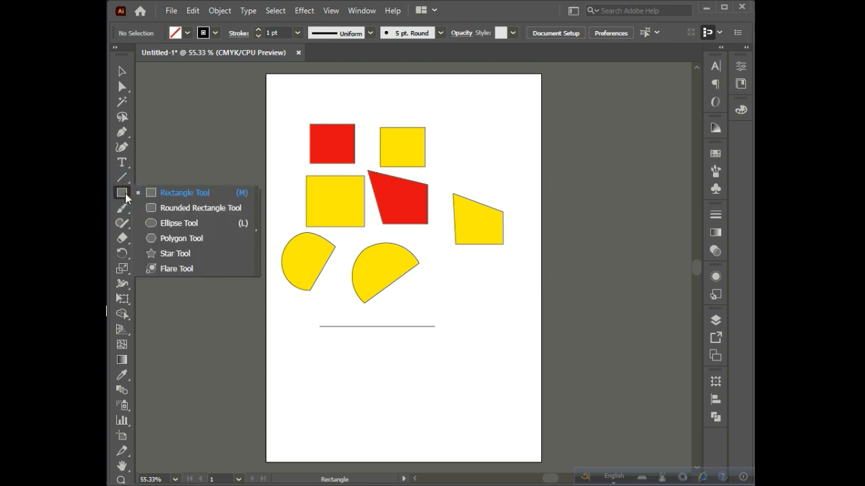
click(200, 209)
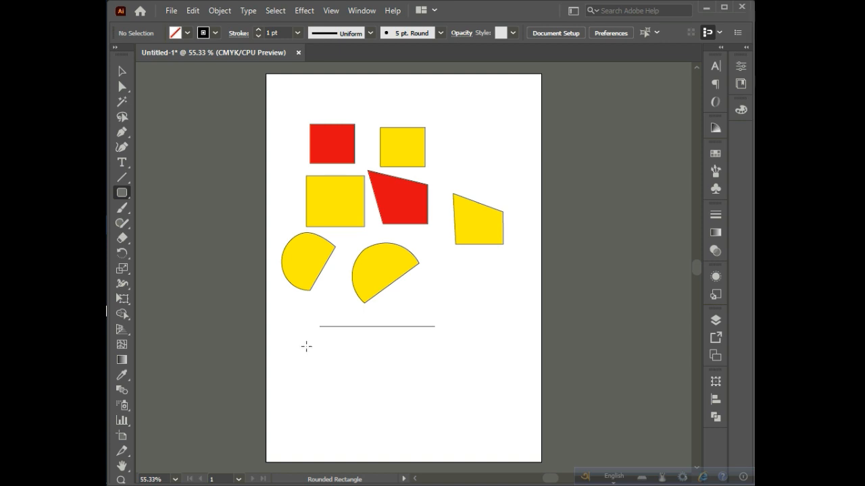
drag(307, 348, 371, 385)
Create an unfilled circle near the page's right edge, level with the rounded rectangle, using the Ellipse tool's default size.
click(121, 193)
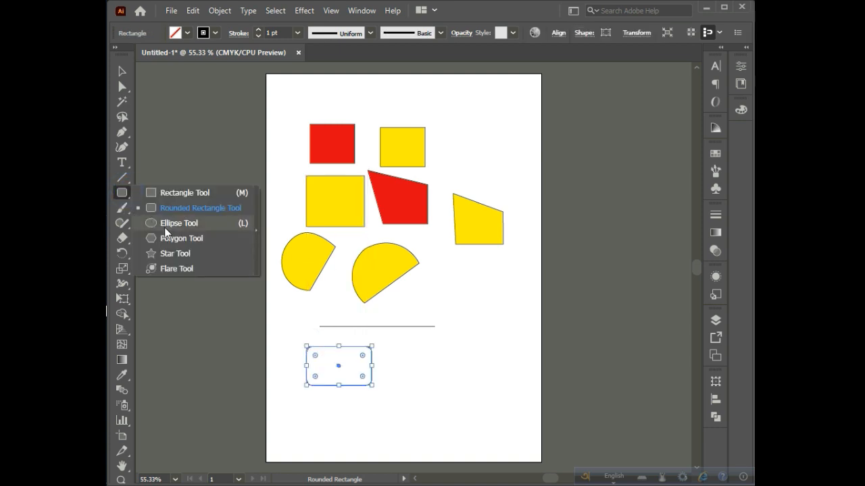
click(164, 227)
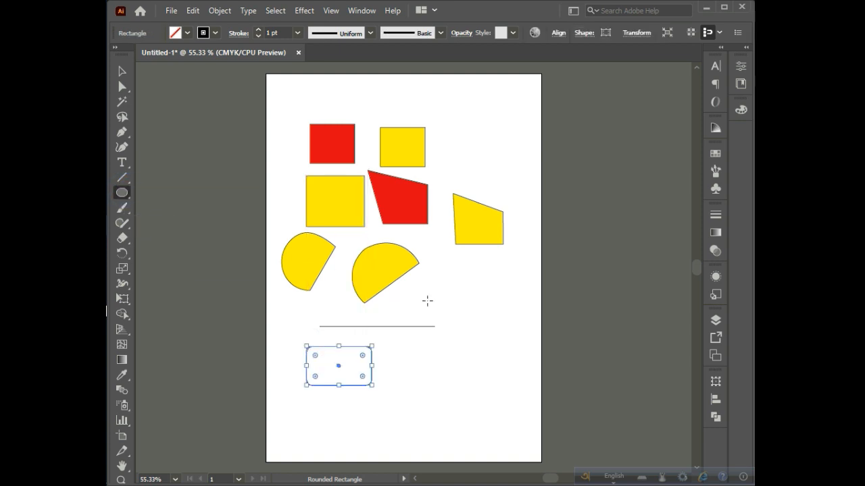
click(481, 343)
click(401, 270)
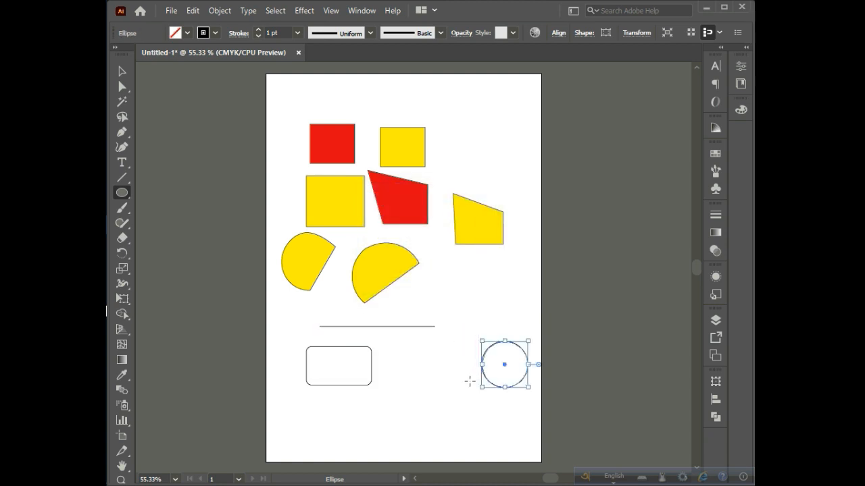
Draw a small unfilled ellipse below and left of the circle, lower its upper edge to flatten it, and deselect it.
drag(434, 385, 467, 419)
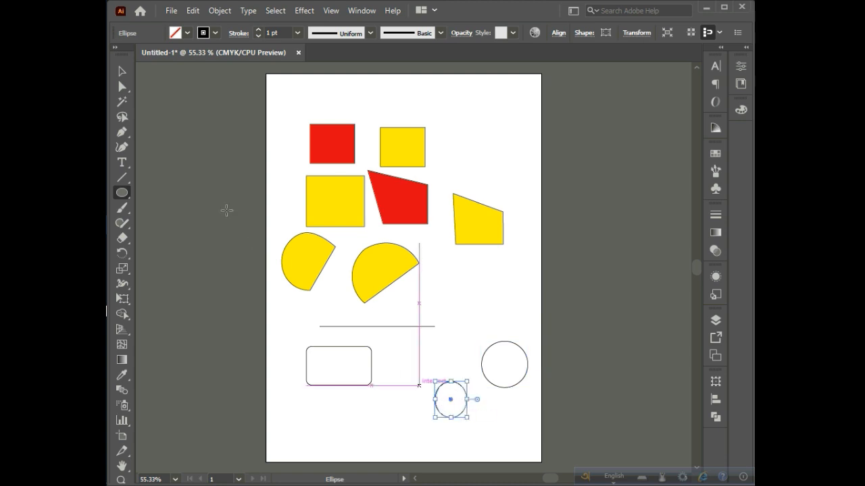
click(121, 71)
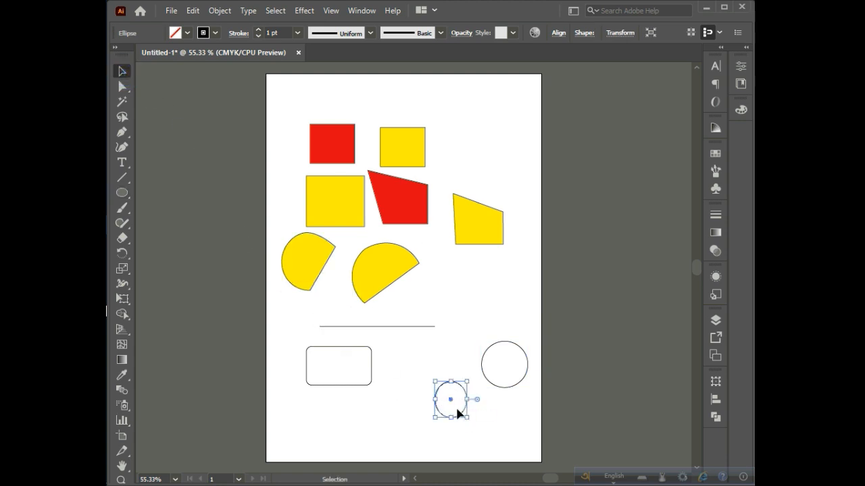
click(408, 359)
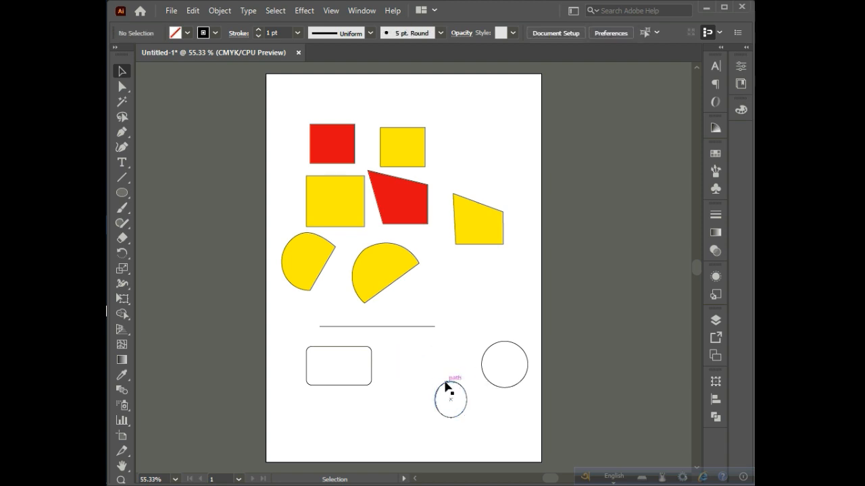
click(453, 386)
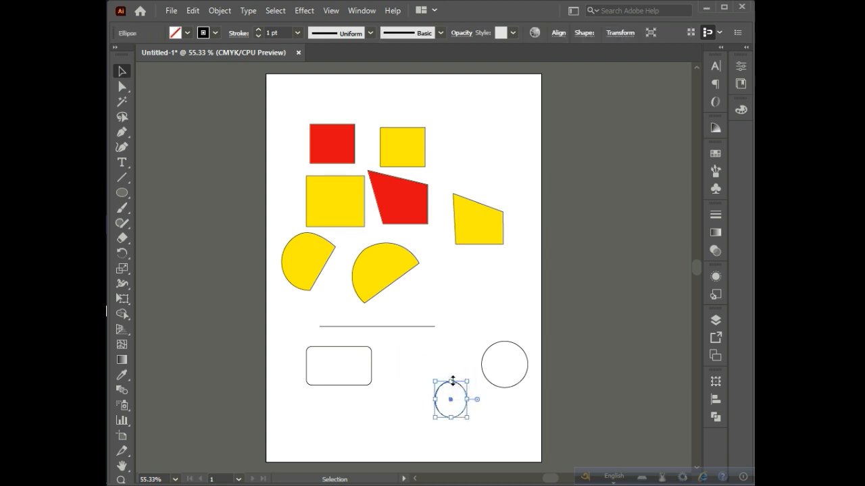
drag(453, 380, 452, 390)
click(418, 363)
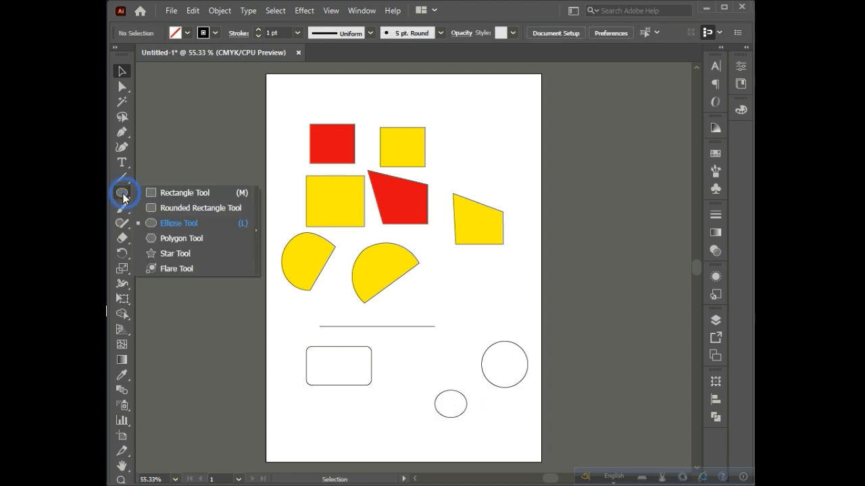
Draw an unfilled hexagon overlapping the right edge of the rounded rectangle with the Polygon tool.
click(195, 238)
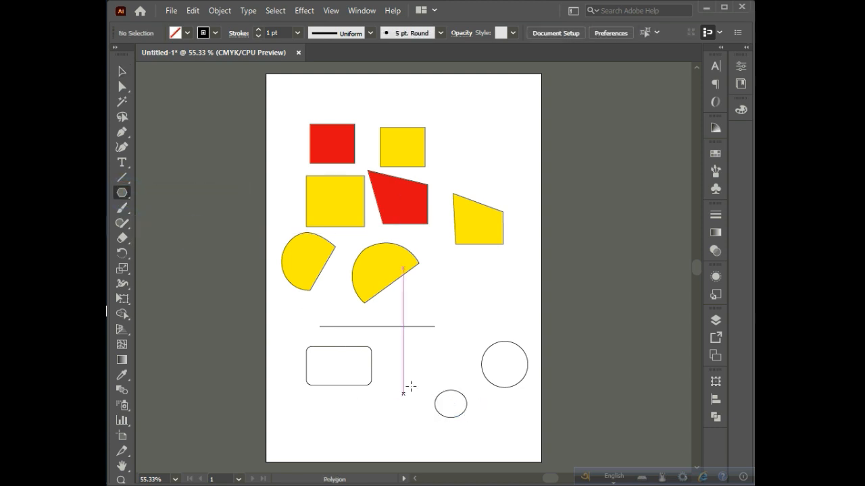
drag(395, 361, 400, 399)
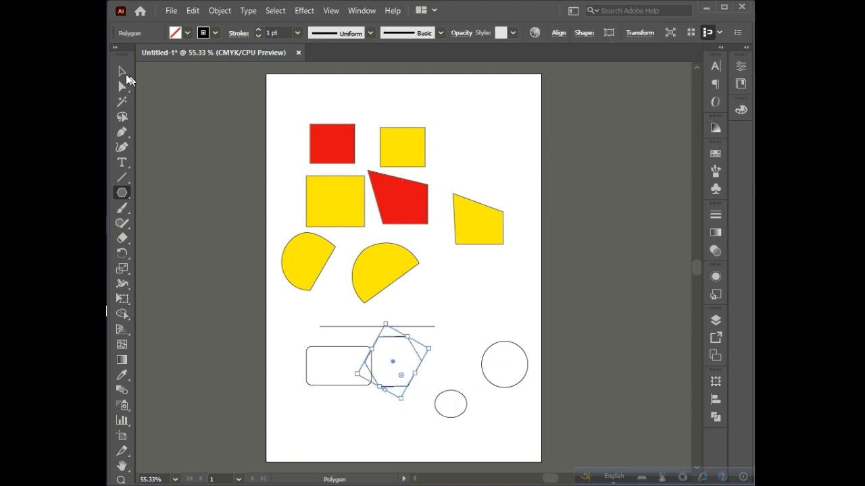
Paint a freehand curve in the page's upper right area with the Paintbrush and remove the whole stroke with the Eraser.
click(123, 211)
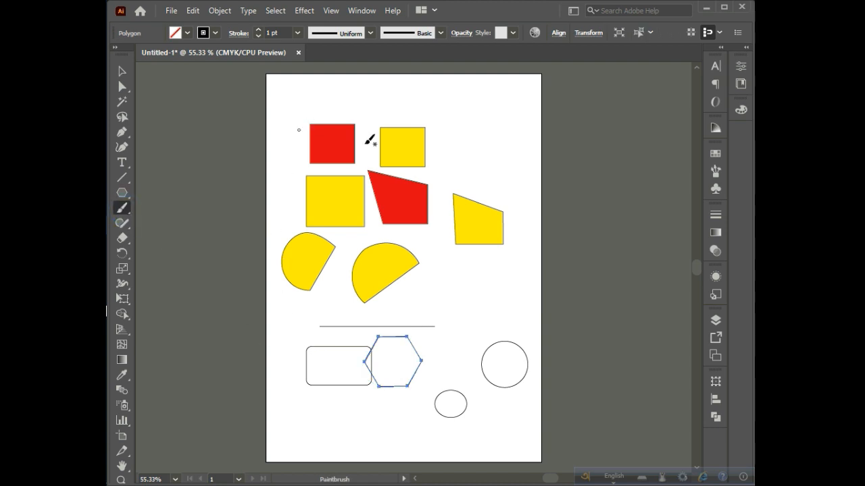
mouse_move(465, 111)
mouse_down()
mouse_move(495, 143)
mouse_move(519, 109)
mouse_move(512, 116)
mouse_up()
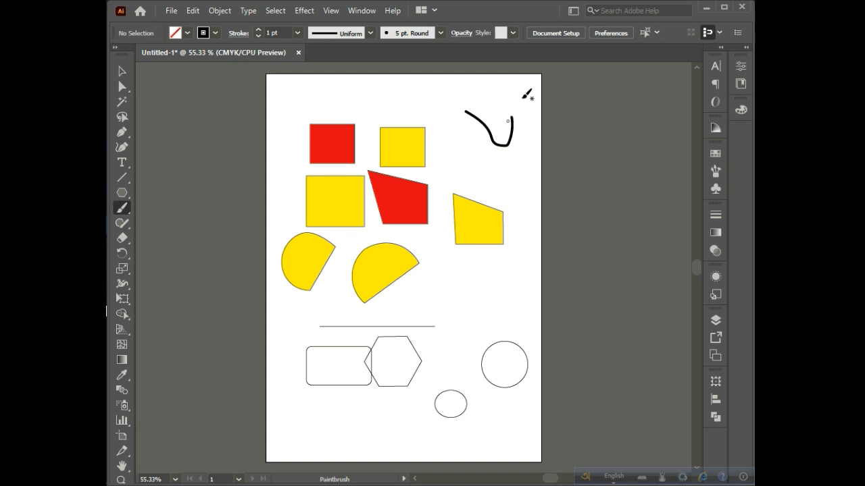
click(124, 239)
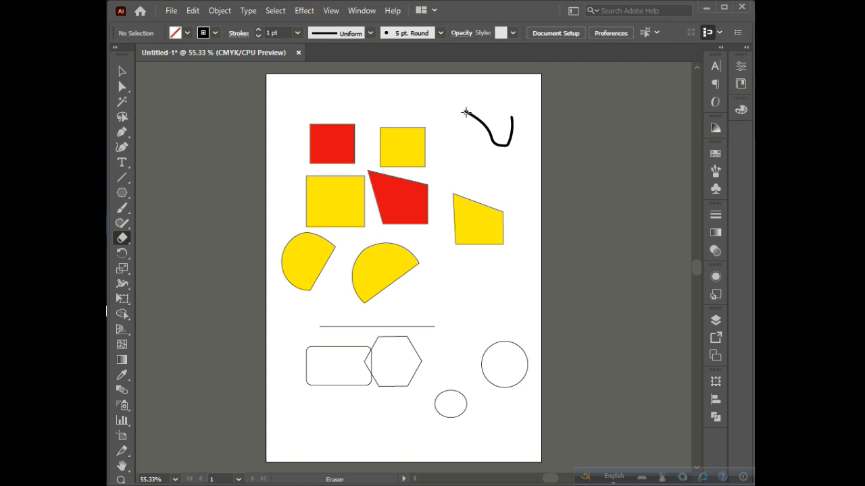
mouse_move(465, 112)
mouse_down()
mouse_move(503, 143)
mouse_move(513, 116)
mouse_move(495, 145)
mouse_up()
Rotate the upper-left red rectangle counterclockwise around its lower-left corner with the Rotate tool.
click(123, 255)
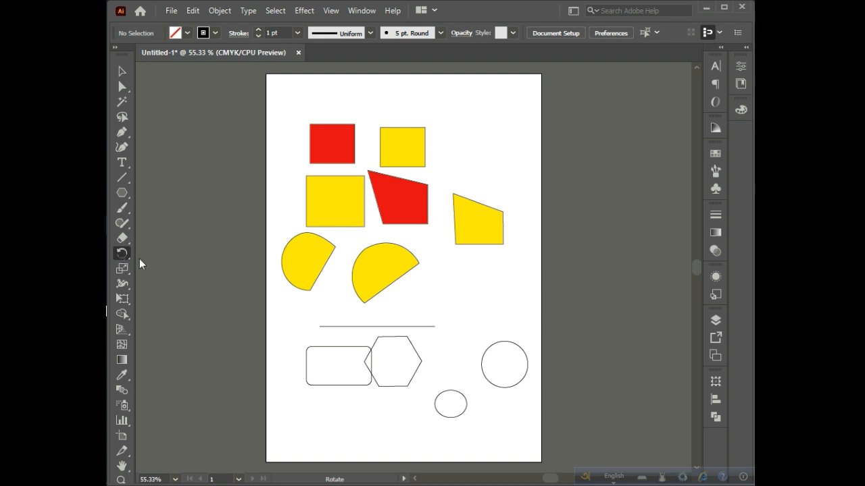
ctrl+click(343, 146)
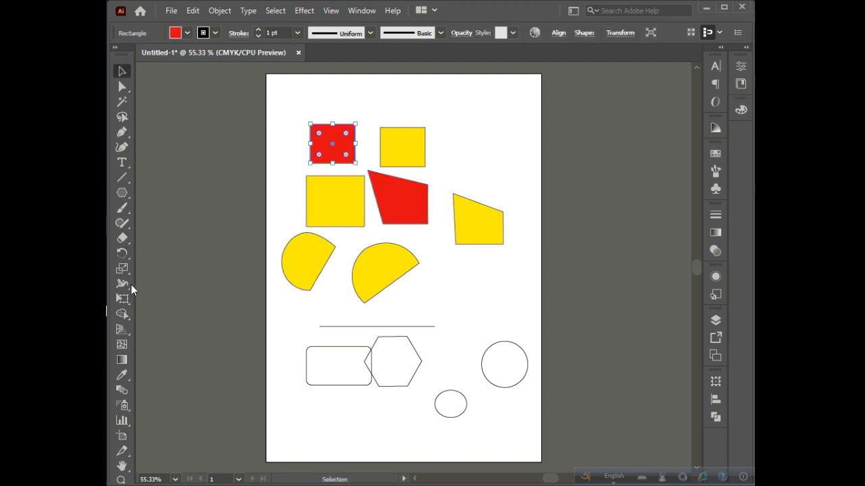
click(121, 252)
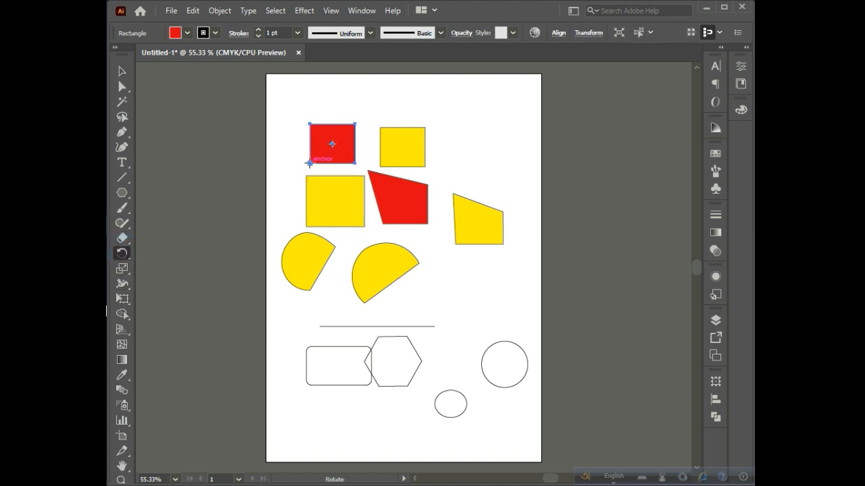
click(309, 163)
drag(343, 139, 317, 128)
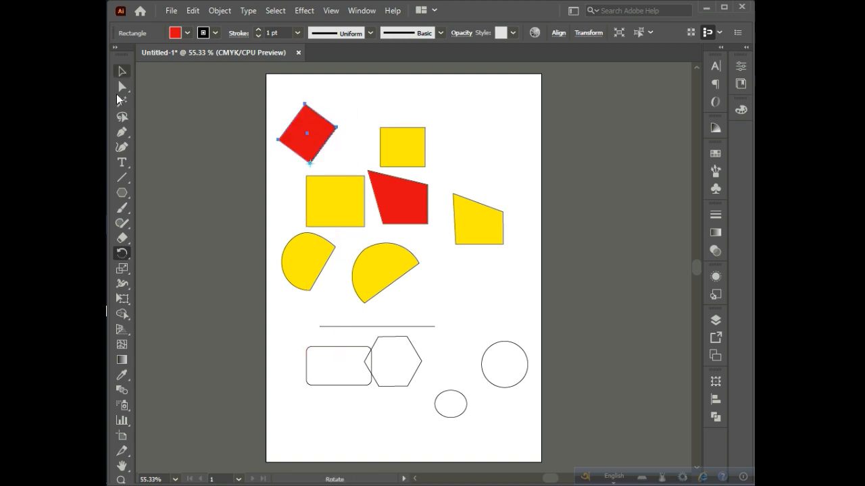
Select the horizontal line and shape it into a wedge with the Width tool, about 39 pt wide at the right end and pointed at the left.
click(123, 286)
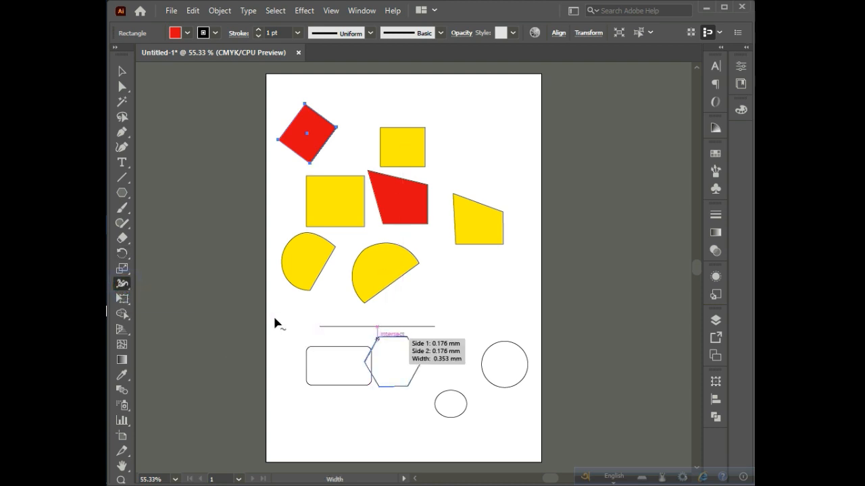
click(122, 72)
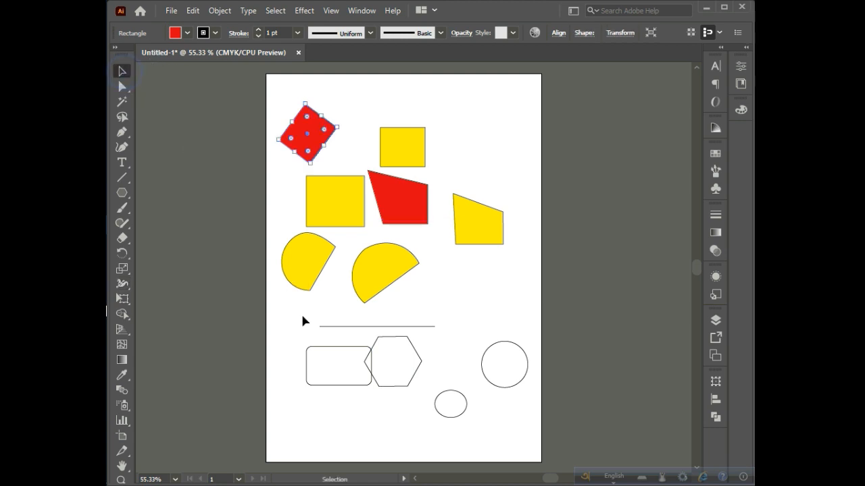
click(365, 328)
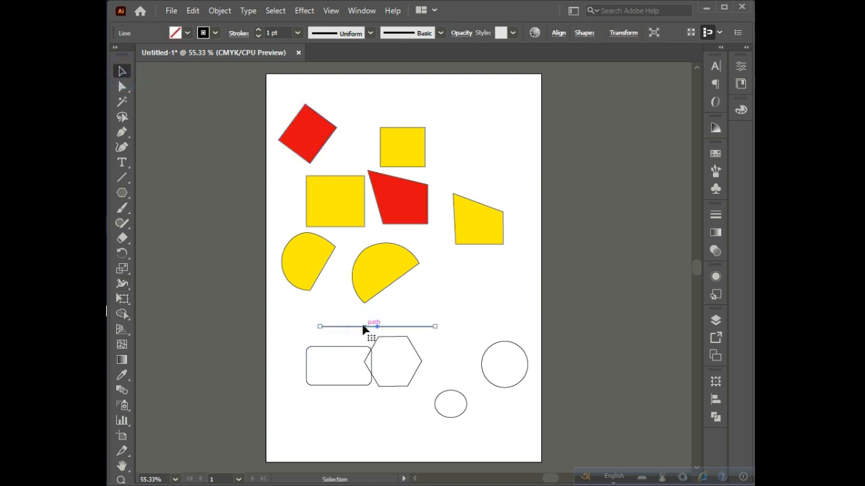
click(123, 284)
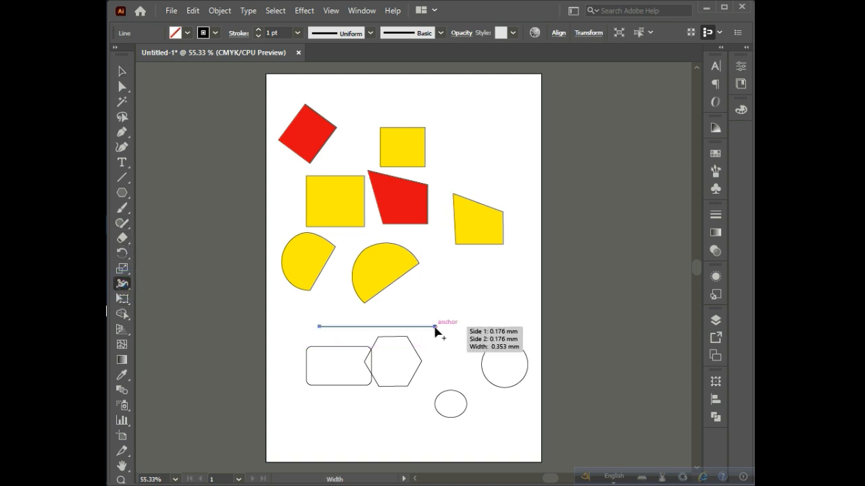
drag(434, 329, 436, 337)
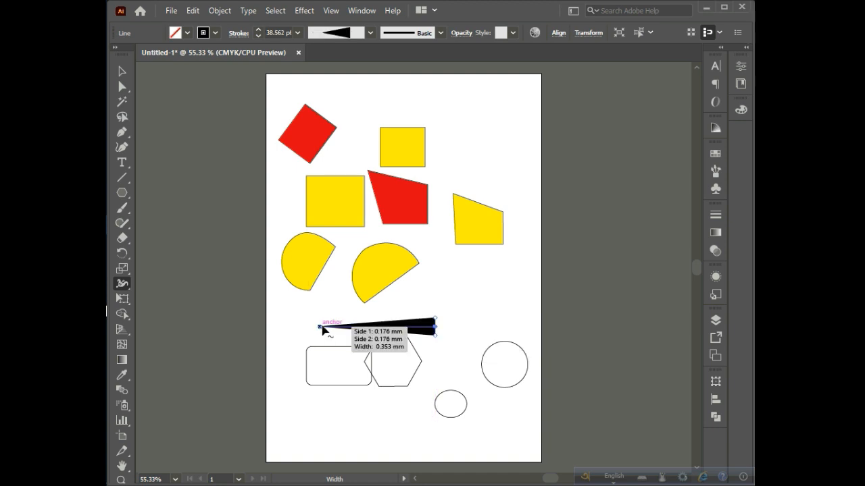
mouse_move(322, 327)
mouse_down()
mouse_move(326, 318)
mouse_move(318, 328)
mouse_up()
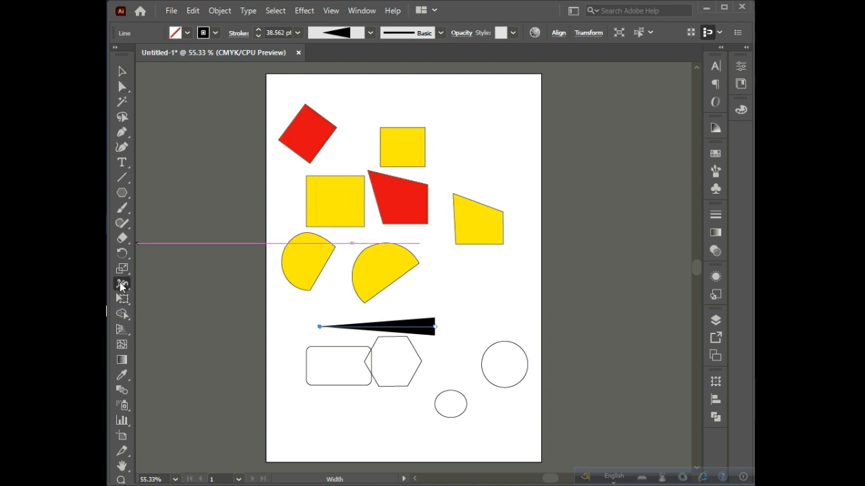
Select the large unfilled circle and push its left side inward with the Warp tool.
click(122, 285)
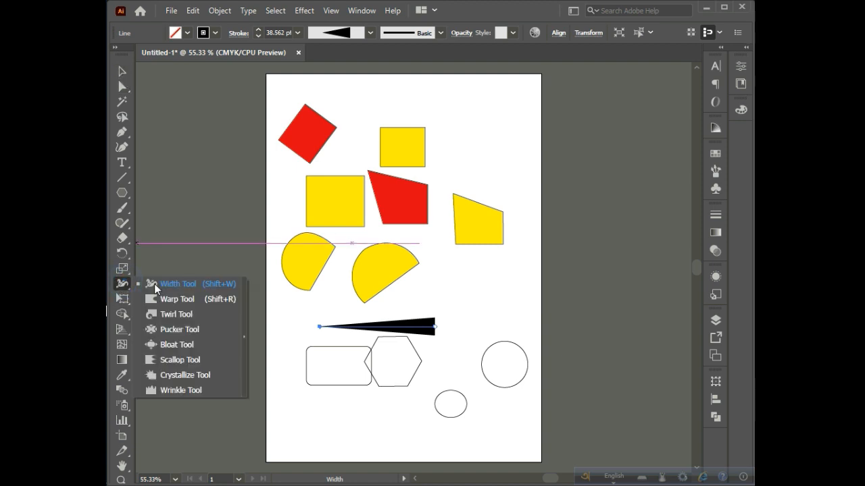
click(177, 300)
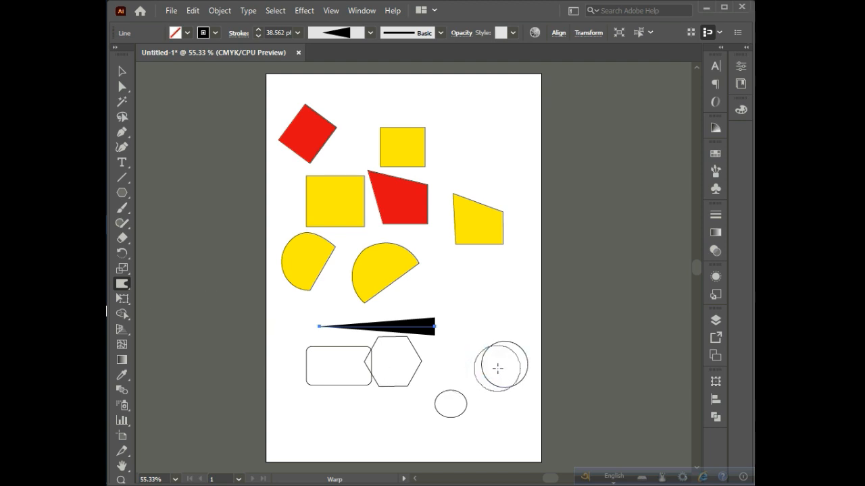
click(122, 71)
click(490, 384)
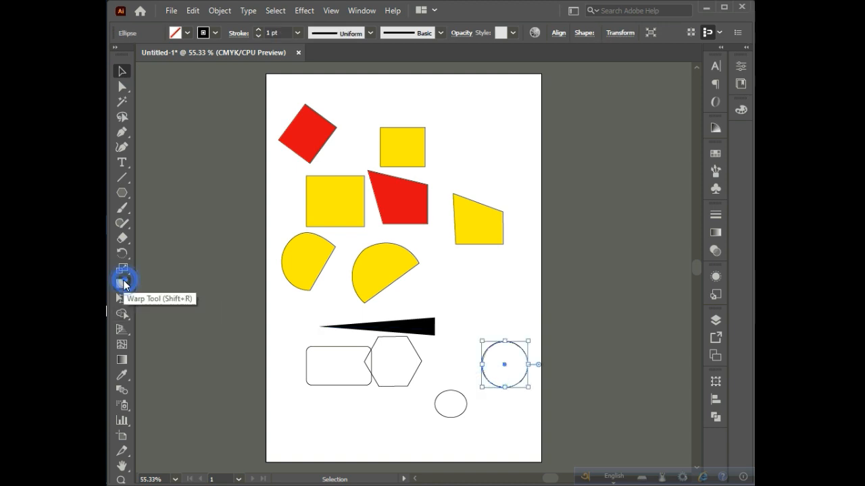
click(123, 285)
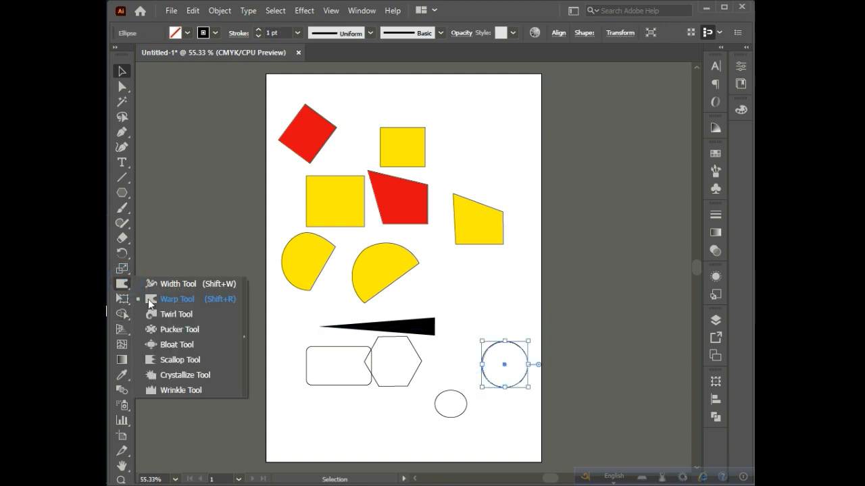
click(208, 299)
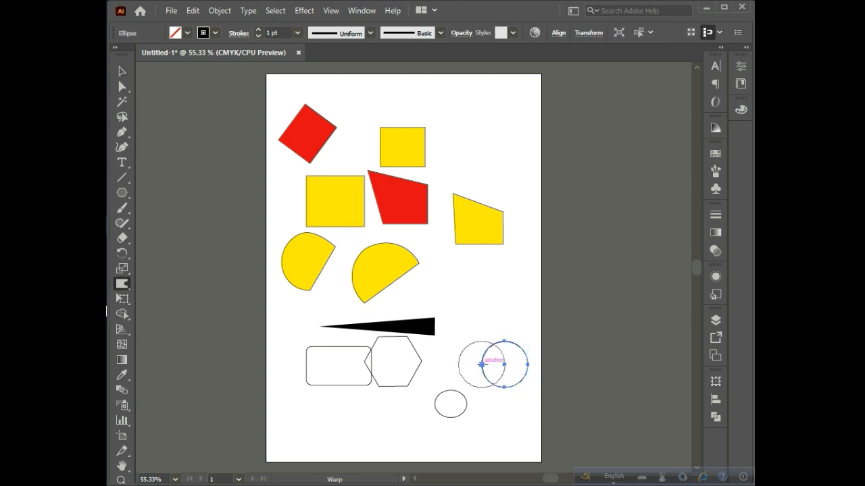
drag(480, 363, 509, 364)
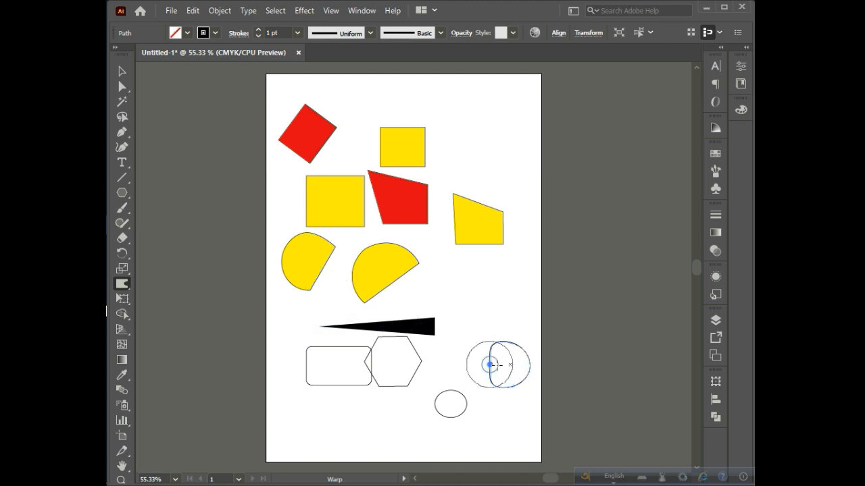
mouse_move(489, 365)
mouse_down()
mouse_move(527, 365)
mouse_move(518, 365)
mouse_up()
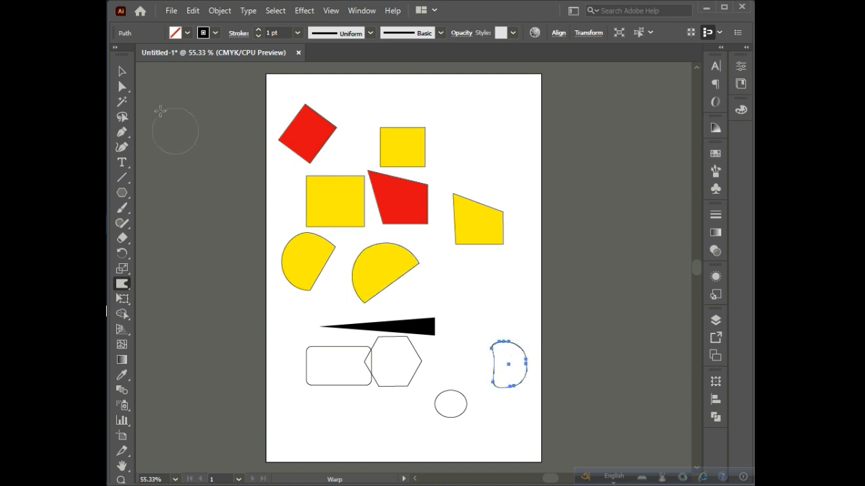
Rotate the warped circle about a quarter turn clockwise and move it left, just above the small ellipse.
click(120, 72)
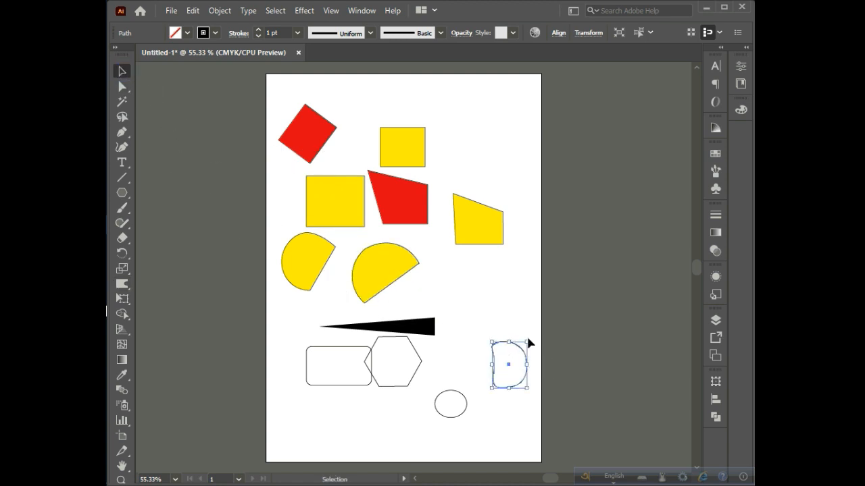
drag(529, 336, 533, 408)
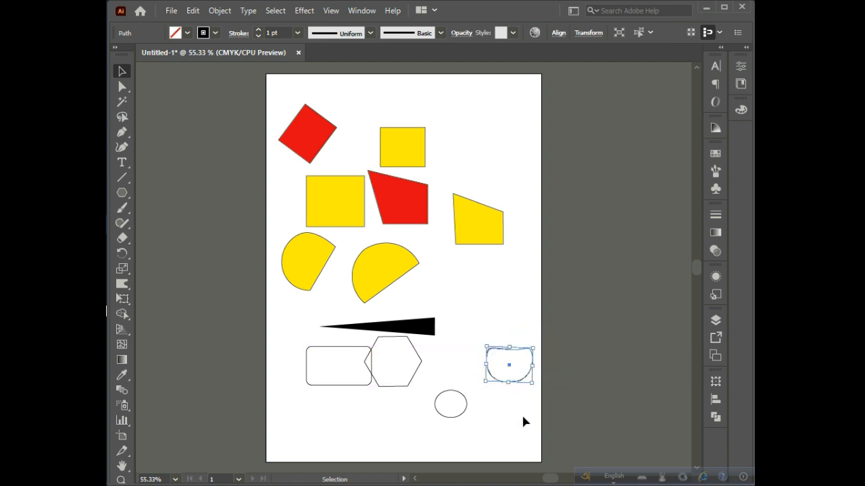
click(532, 408)
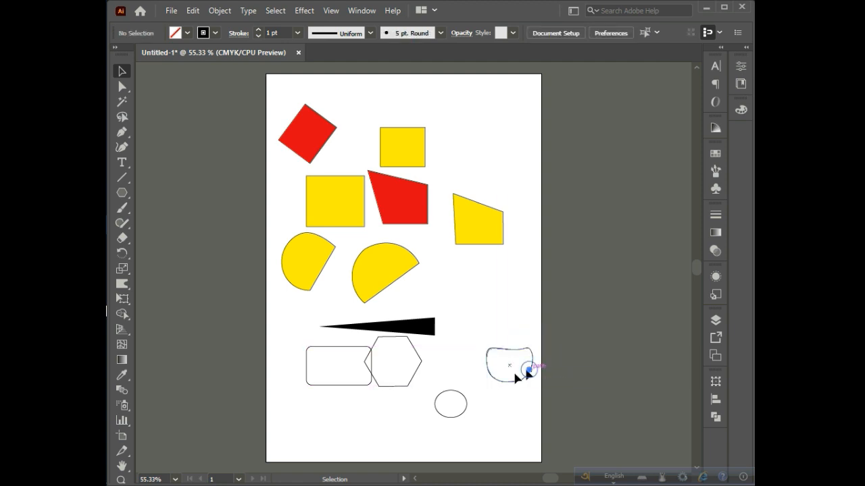
drag(521, 368, 507, 378)
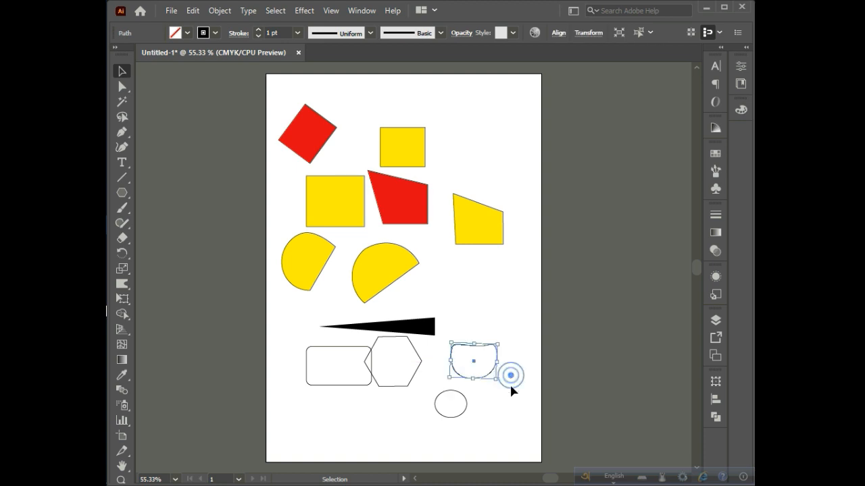
click(516, 383)
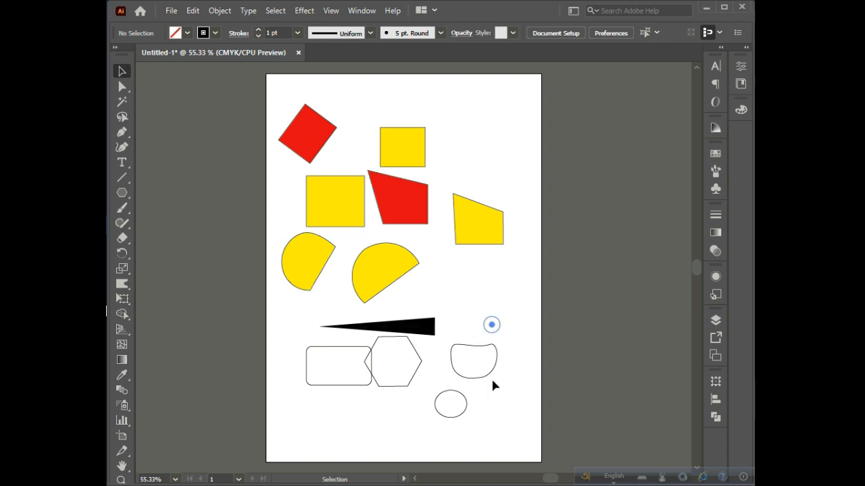
drag(492, 325, 563, 274)
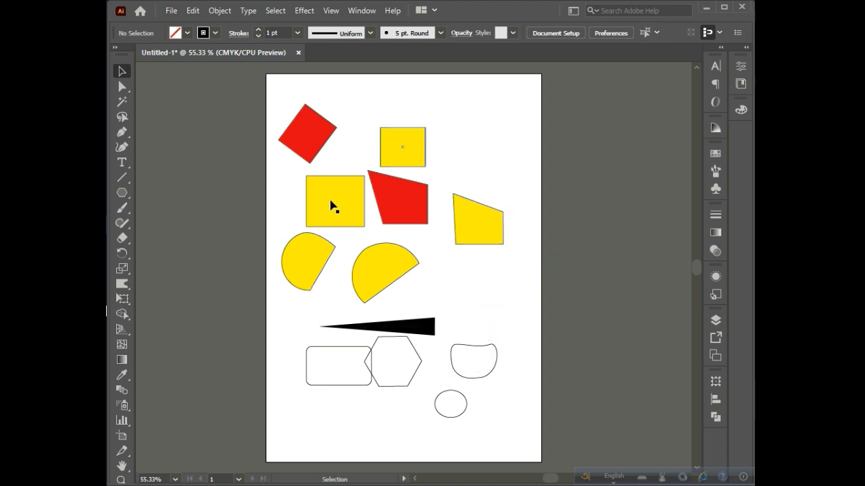
Move the left yellow cut circle up over the larger yellow rectangle and divide both shapes at their overlap with the Shape Builder tool.
drag(278, 258, 283, 224)
click(339, 266)
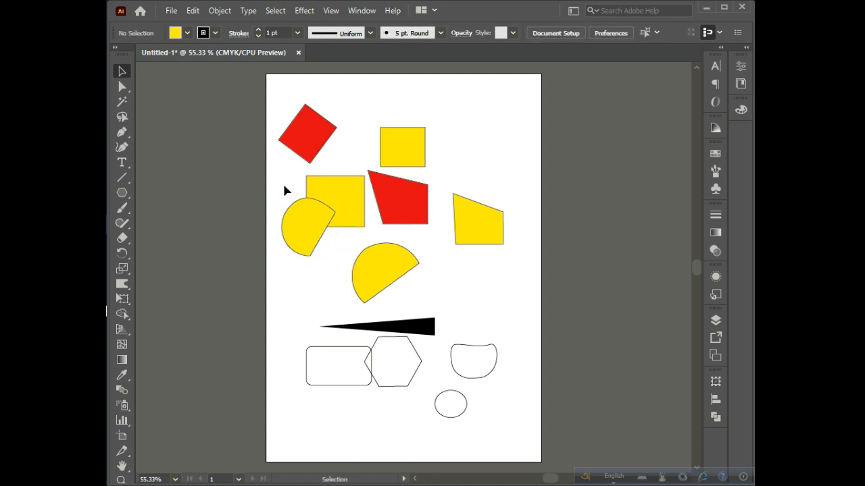
drag(284, 187, 313, 249)
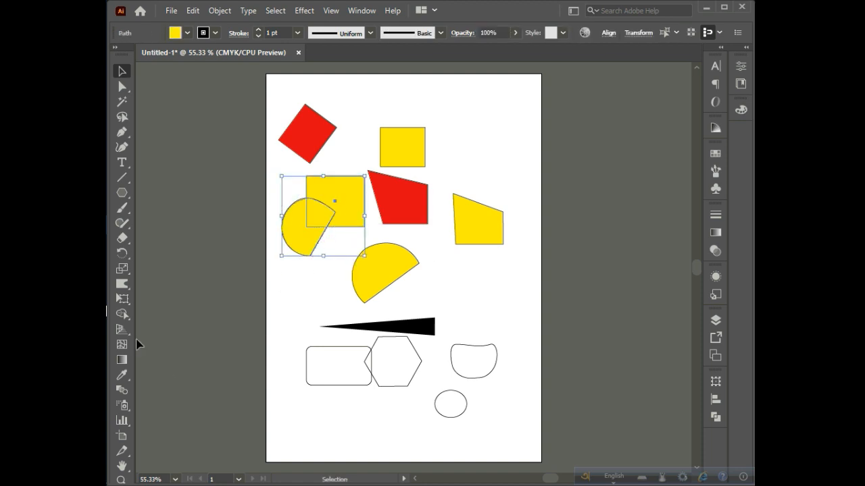
click(121, 313)
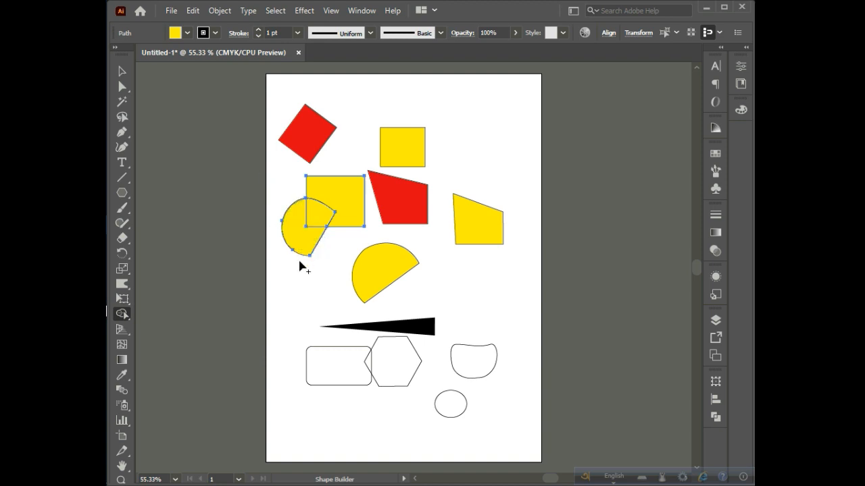
click(121, 70)
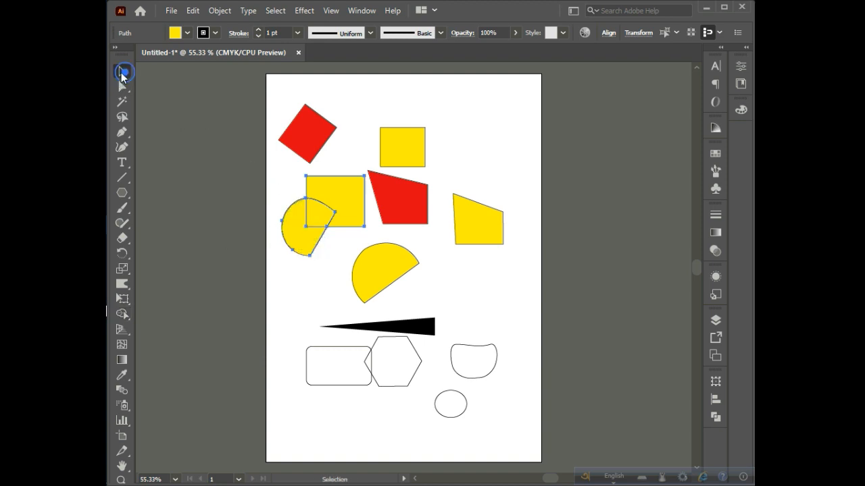
click(293, 263)
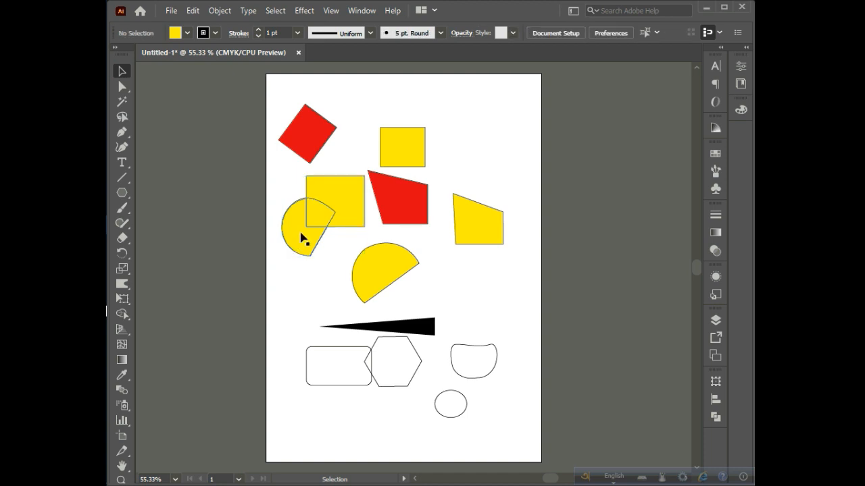
Pull the divided pieces apart, moving the cut circle down-left and the overlap piece below the yellow rectangle.
drag(302, 238, 282, 286)
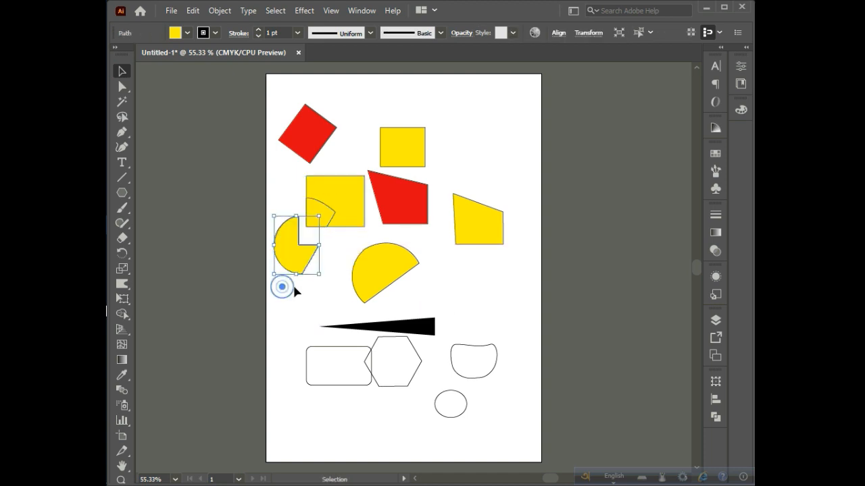
click(296, 290)
drag(324, 215, 336, 274)
click(293, 302)
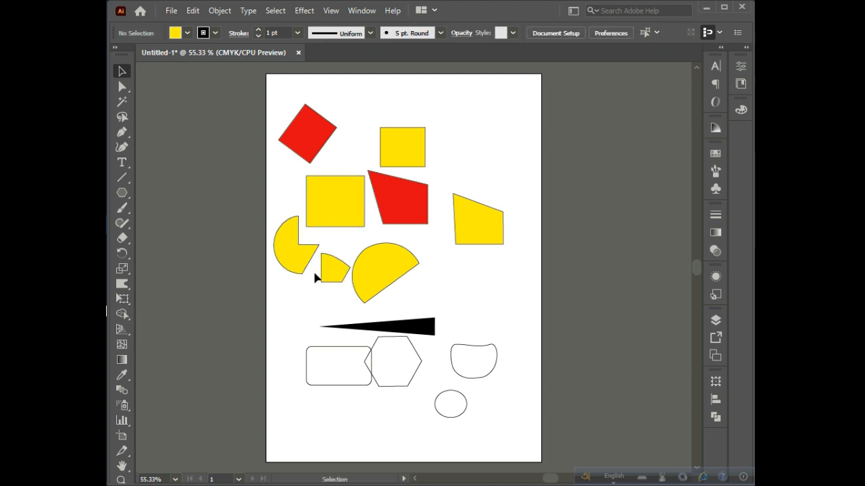
click(122, 87)
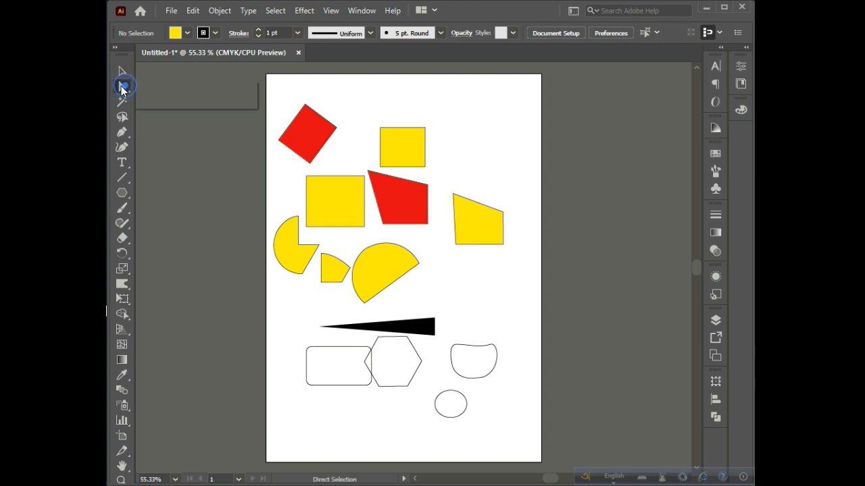
click(122, 87)
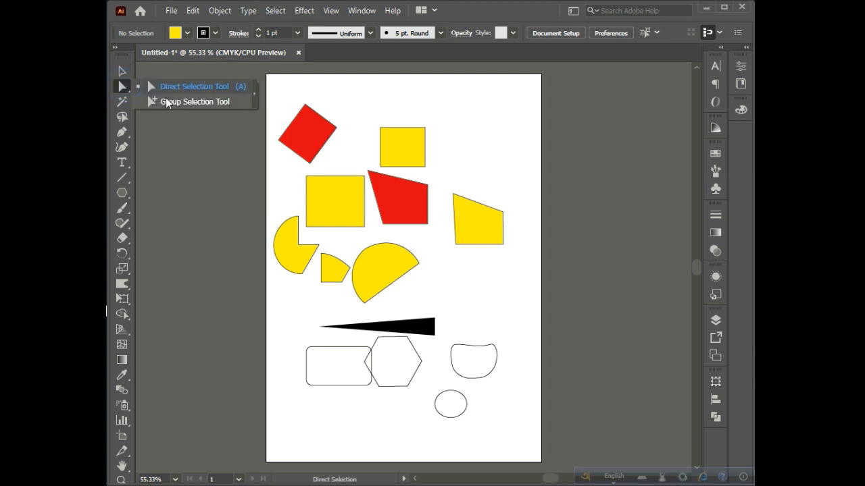
click(124, 104)
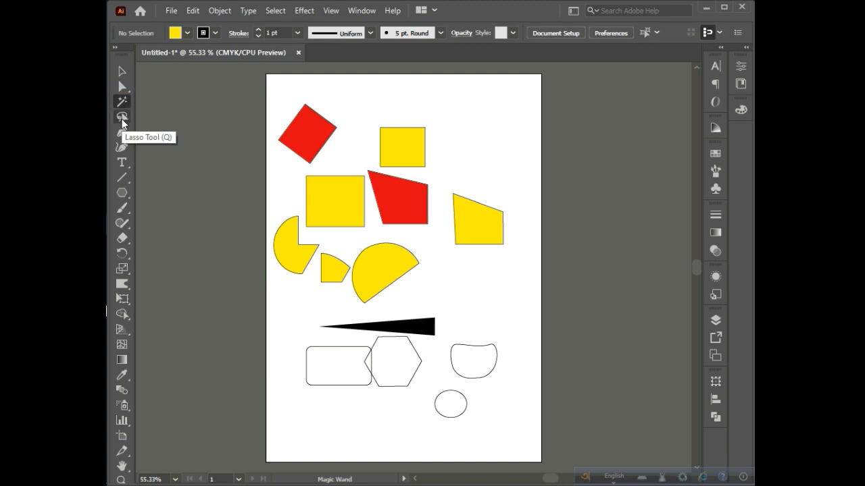
click(122, 133)
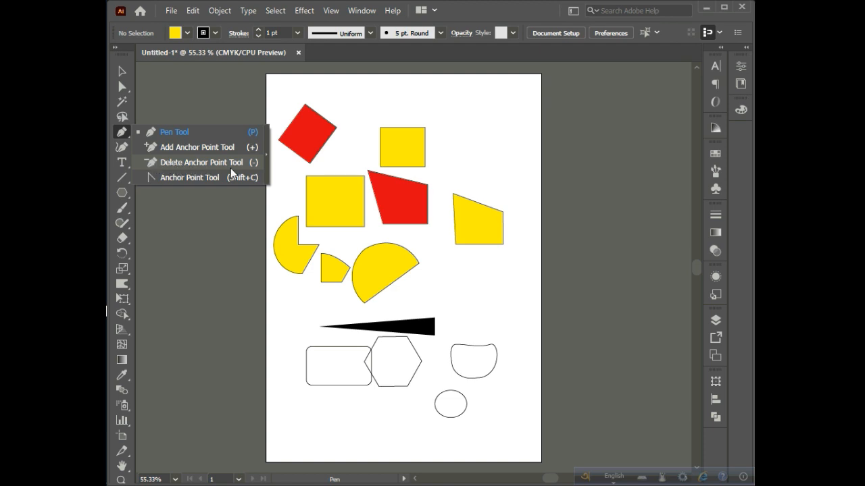
click(122, 150)
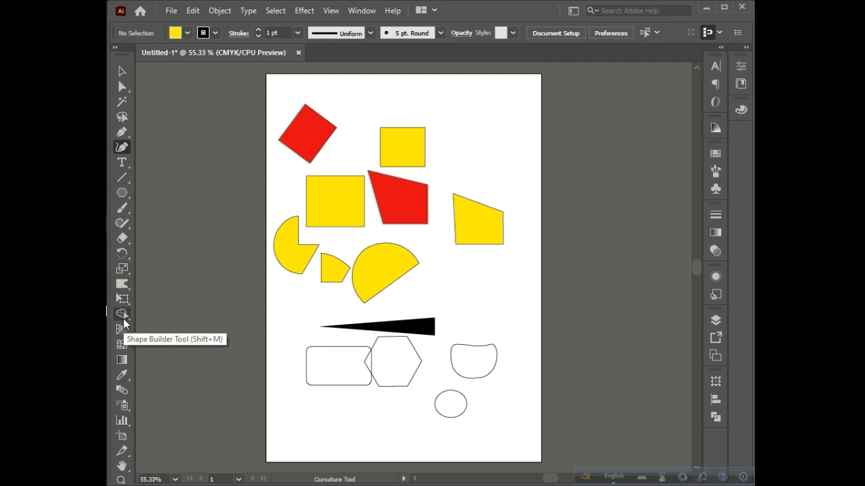
Select all the shapes on the page and delete them.
click(122, 70)
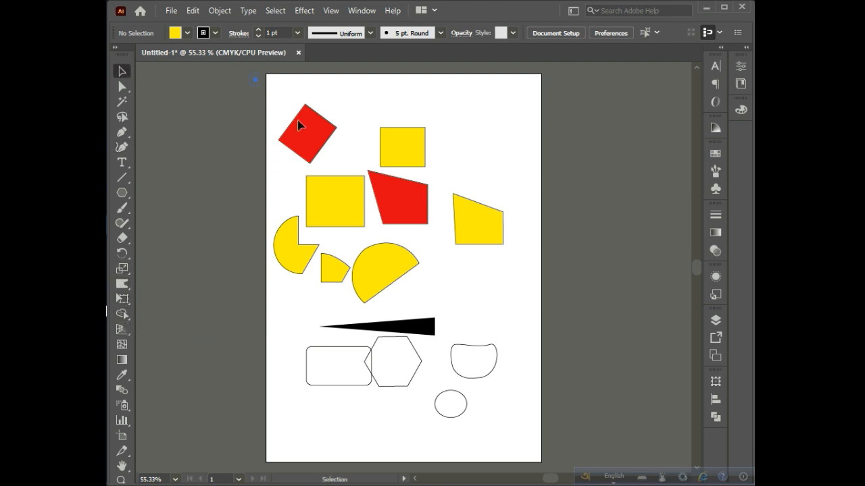
drag(256, 79, 520, 430)
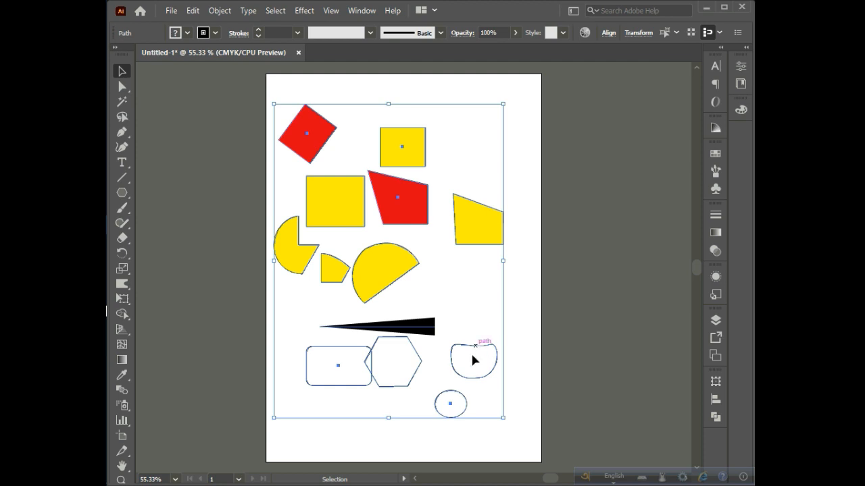
click(509, 293)
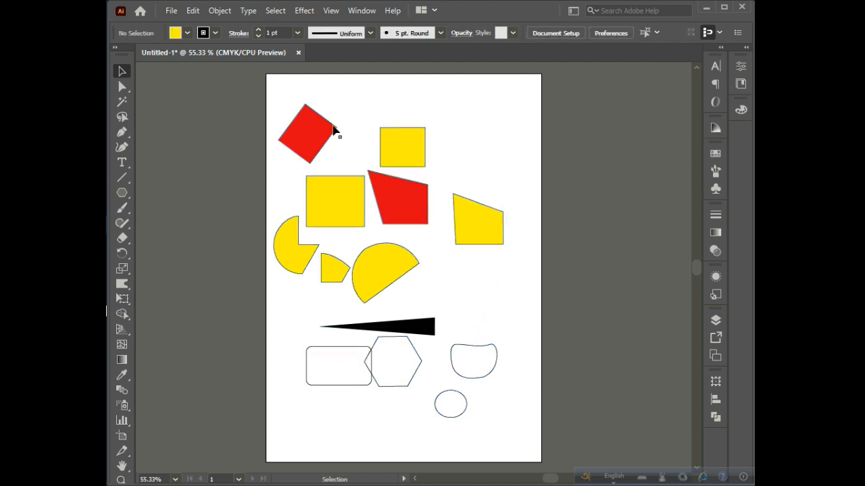
drag(241, 84, 518, 440)
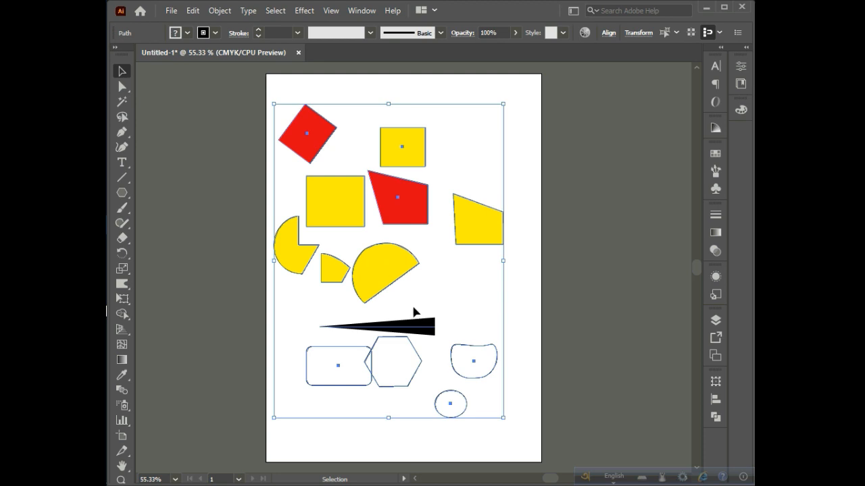
key(Delete)
Close Illustrator without saving the changes to Untitled-1.
scroll(385, 187, up, 3)
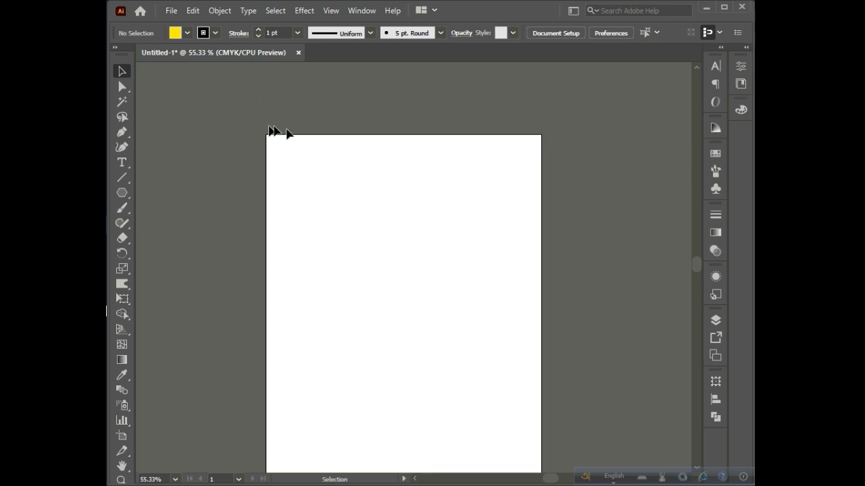
scroll(294, 134, down, 3)
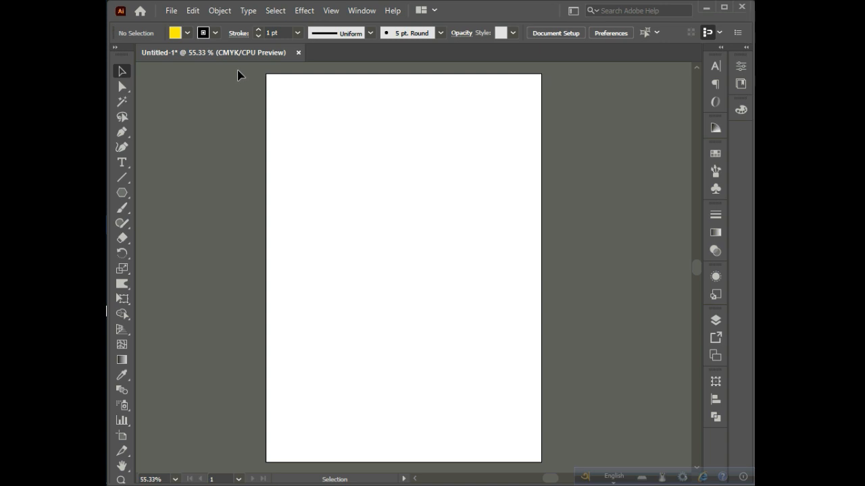
click(743, 9)
click(484, 265)
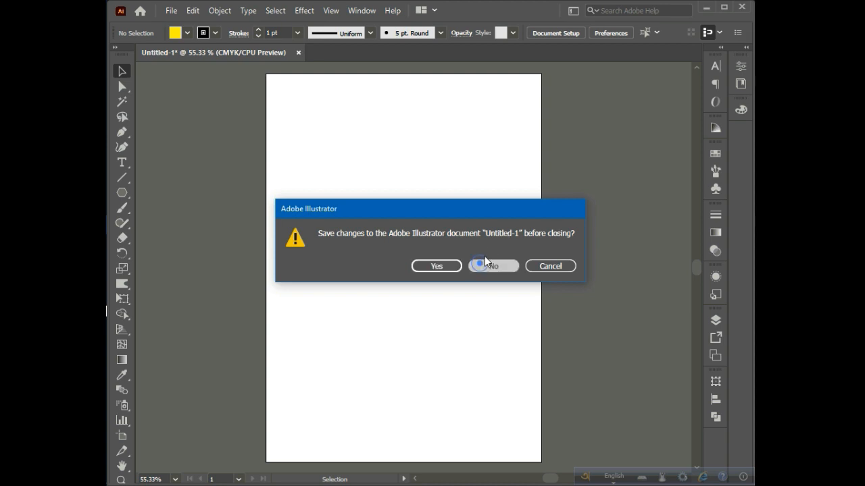